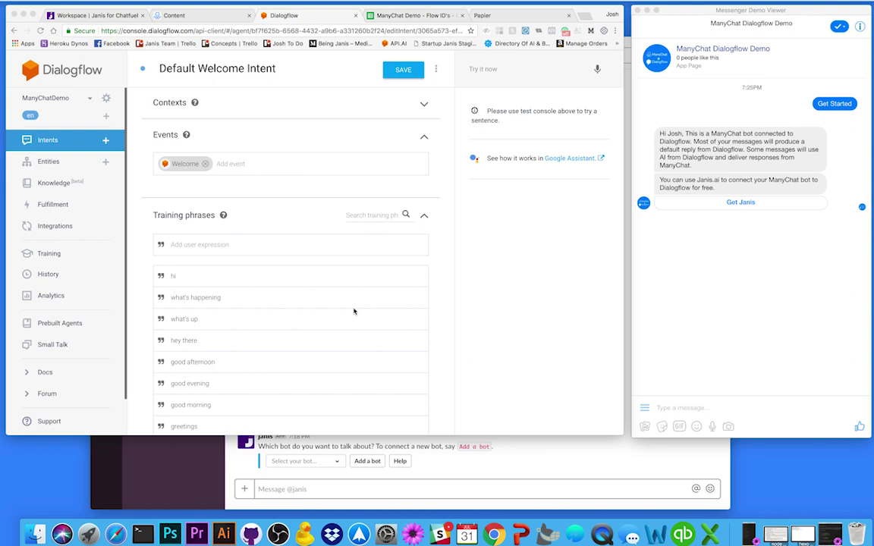
Review the Default Welcome Intent's events, training phrases, action and default text response
{"action": "scroll", "coordinate": [353, 311], "scroll_direction": "down", "scroll_amount": 2}
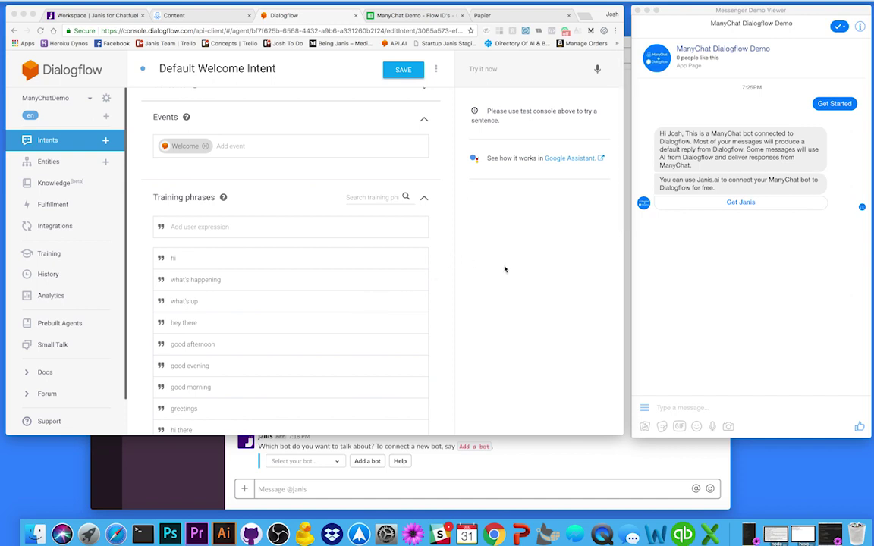
{"action": "scroll", "coordinate": [505, 269], "scroll_direction": "down", "scroll_amount": 3}
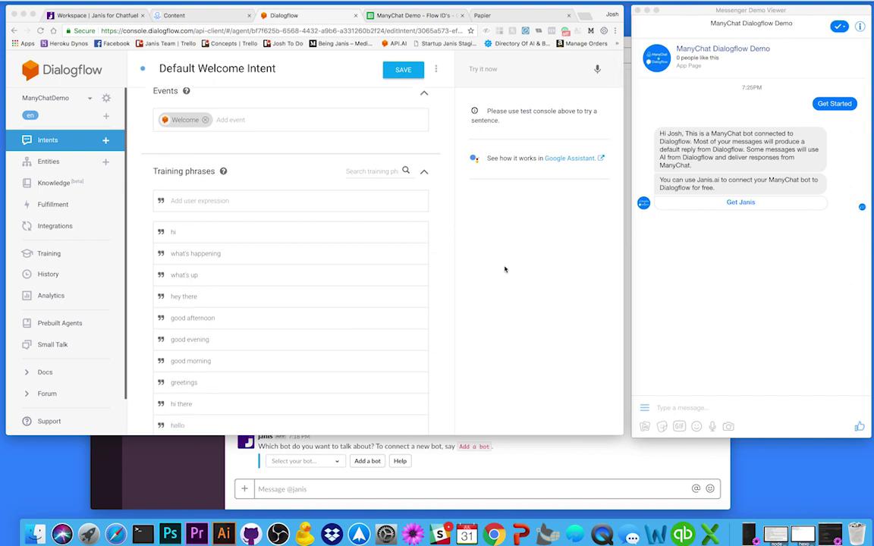
{"action": "scroll", "coordinate": [504, 269], "scroll_direction": "up", "scroll_amount": 3}
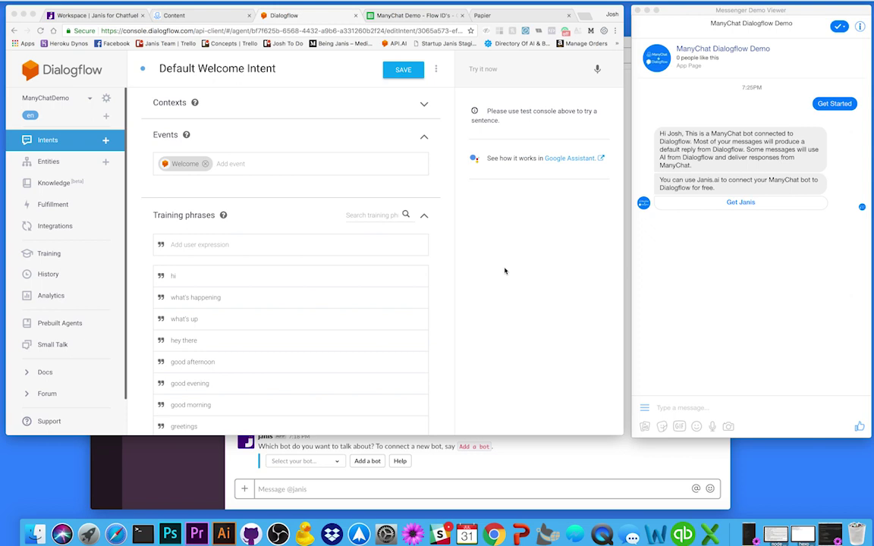
{"action": "scroll", "coordinate": [353, 311], "scroll_direction": "down", "scroll_amount": 2}
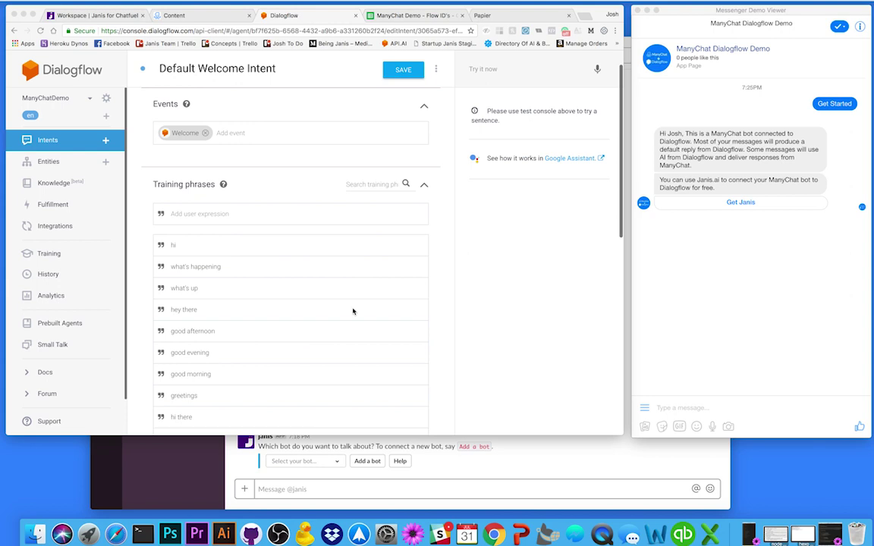
{"action": "scroll", "coordinate": [352, 311], "scroll_direction": "up", "scroll_amount": 2}
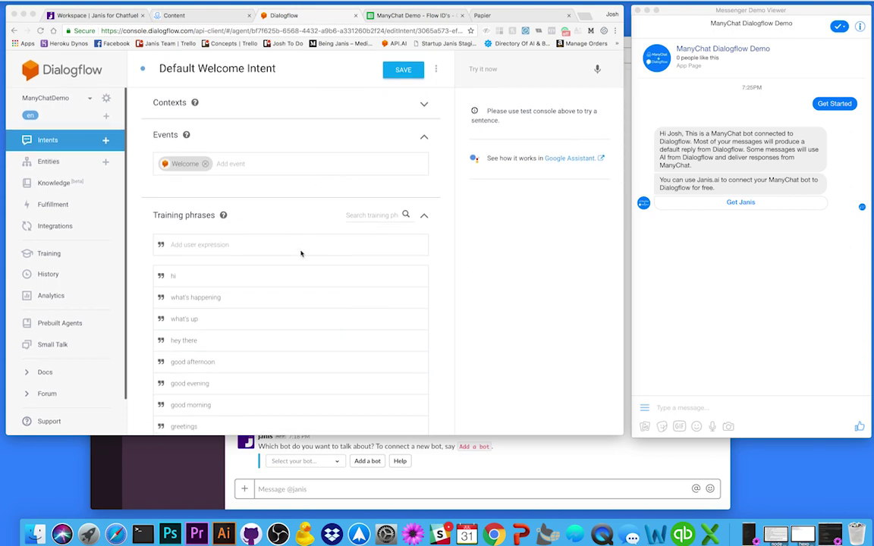
{"action": "scroll", "coordinate": [300, 287], "scroll_direction": "down", "scroll_amount": 1}
{"action": "scroll", "coordinate": [301, 287], "scroll_direction": "down", "scroll_amount": 2}
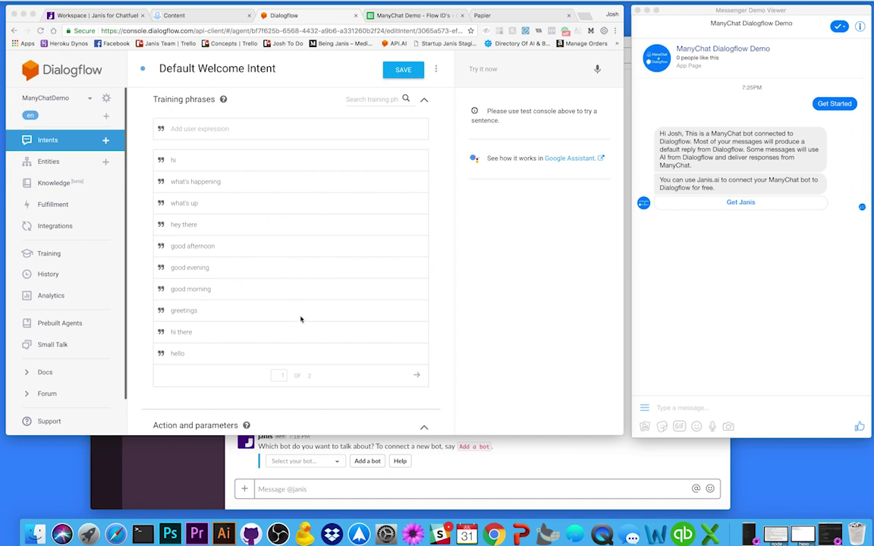
{"action": "scroll", "coordinate": [300, 319], "scroll_direction": "down", "scroll_amount": 3}
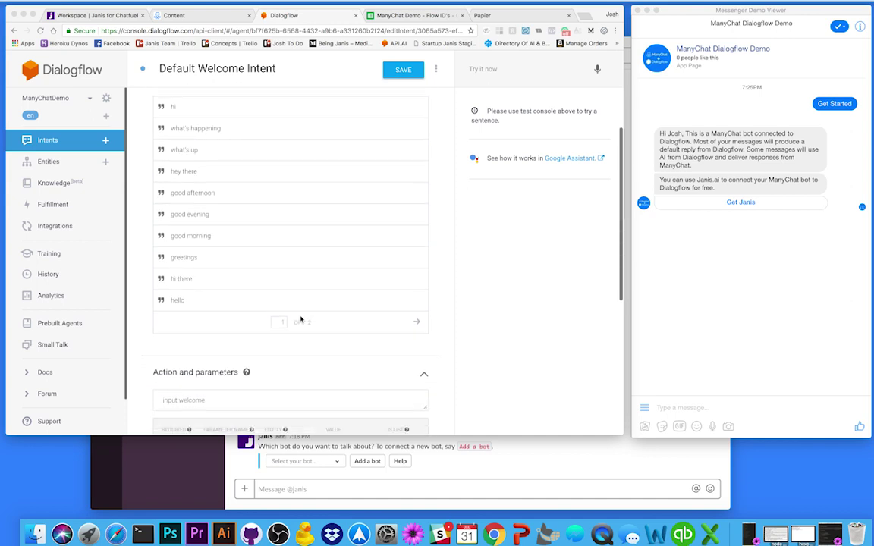
{"action": "scroll", "coordinate": [300, 320], "scroll_direction": "down", "scroll_amount": 10}
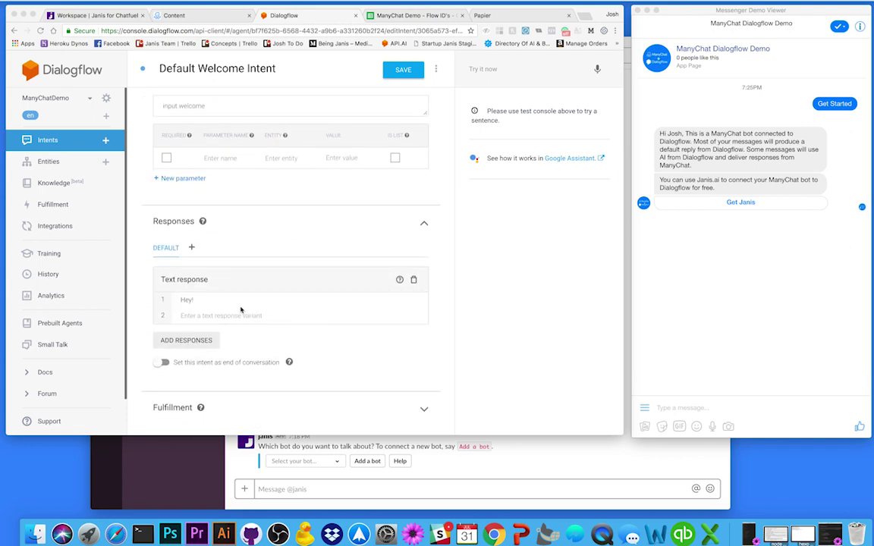
Send the message "Hi" to the ManyChat Dialogflow Demo bot in the Messenger viewer
{"action": "left_click", "coordinate": [704, 411]}
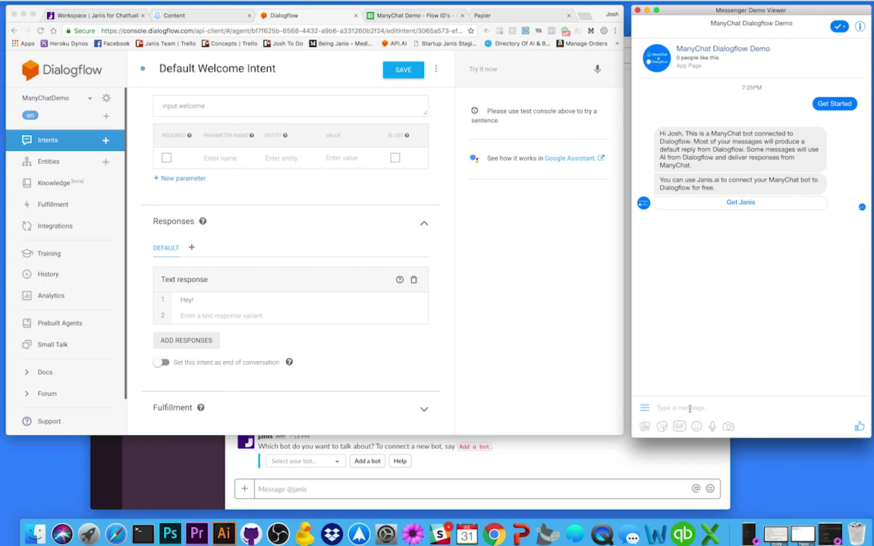
{"action": "type", "text": "Hi"}
{"action": "key", "text": "Return"}
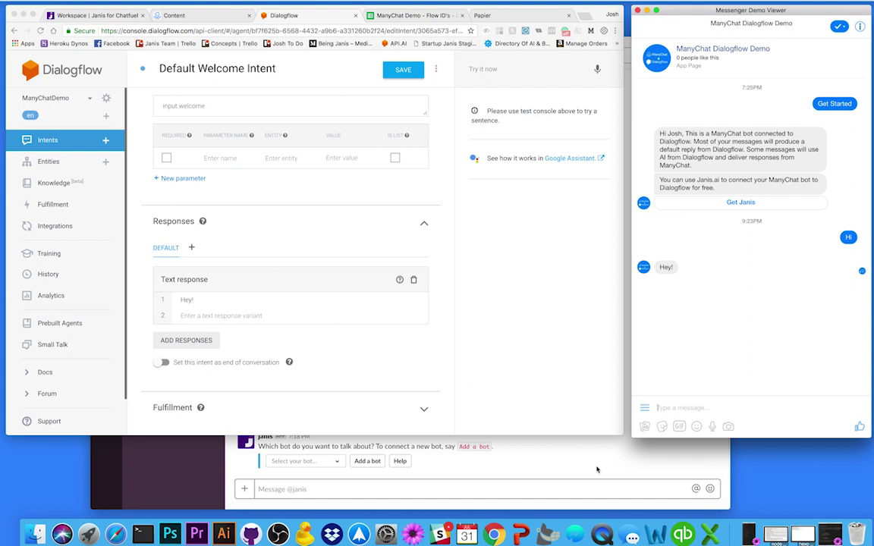
Switch to Slack and choose ManyChatDemo as the bot to talk about in the janis conversation
{"action": "left_click", "coordinate": [597, 470]}
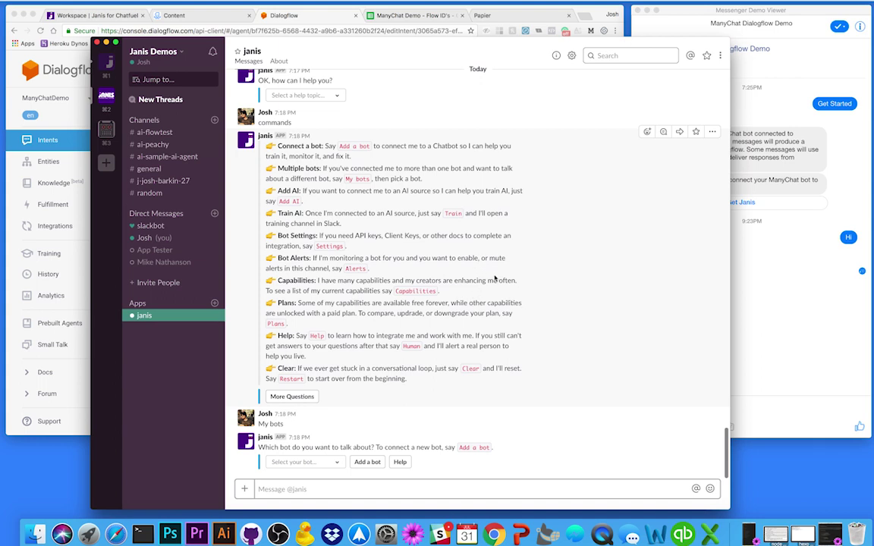
{"action": "scroll", "coordinate": [494, 279], "scroll_direction": "down", "scroll_amount": 1}
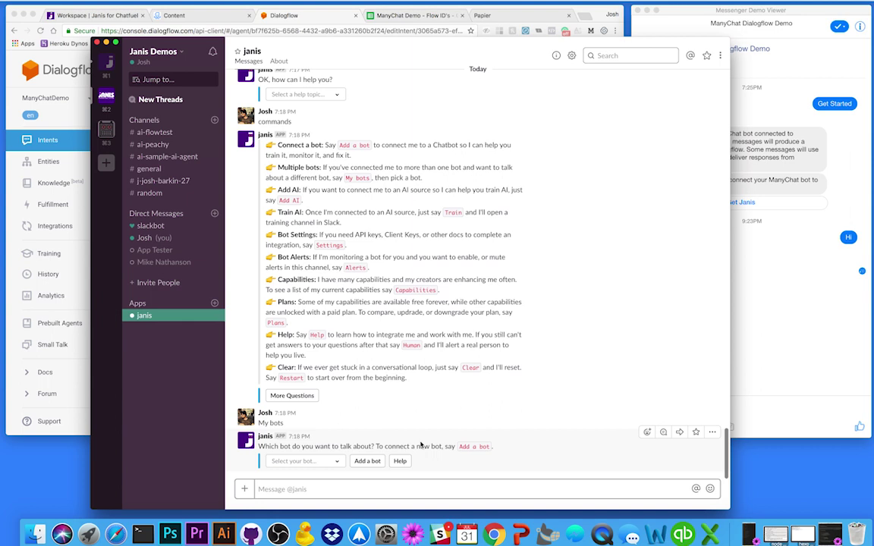
{"action": "left_click", "coordinate": [339, 461]}
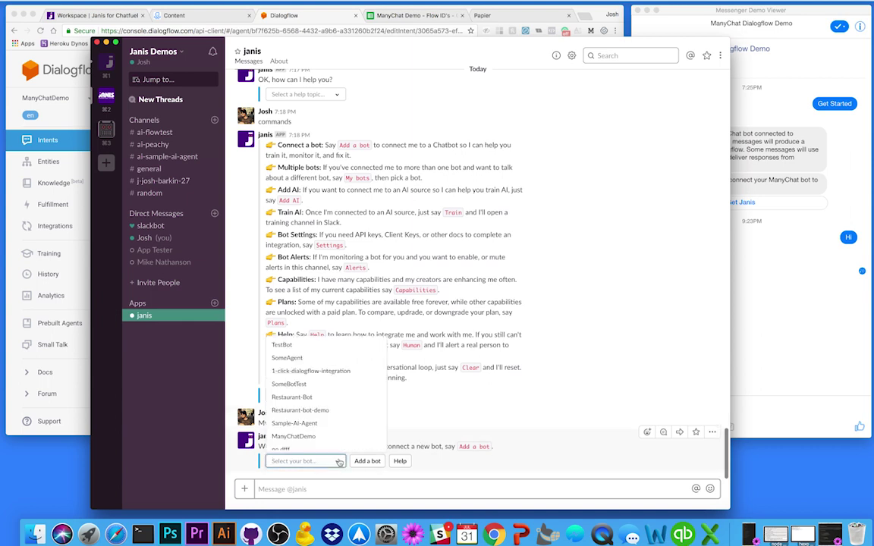
{"action": "scroll", "coordinate": [359, 446], "scroll_direction": "down", "scroll_amount": 3}
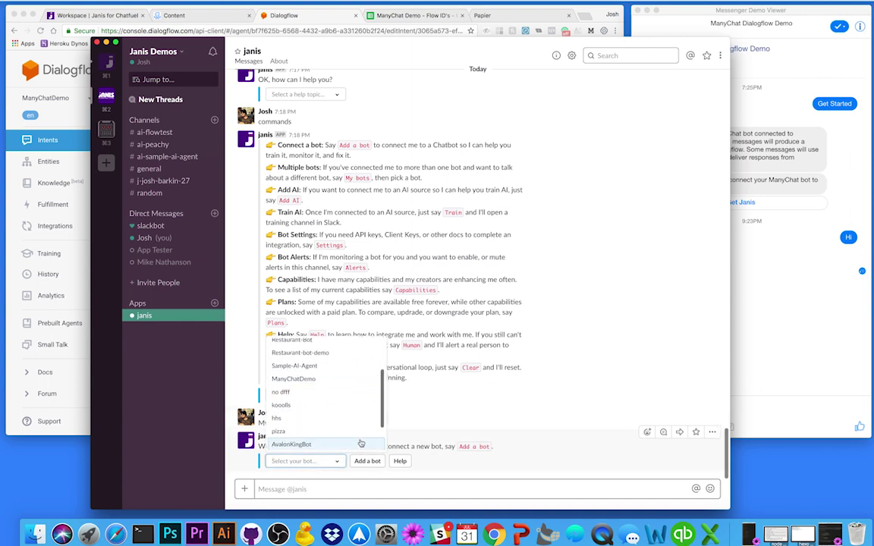
{"action": "scroll", "coordinate": [361, 444], "scroll_direction": "down", "scroll_amount": 1}
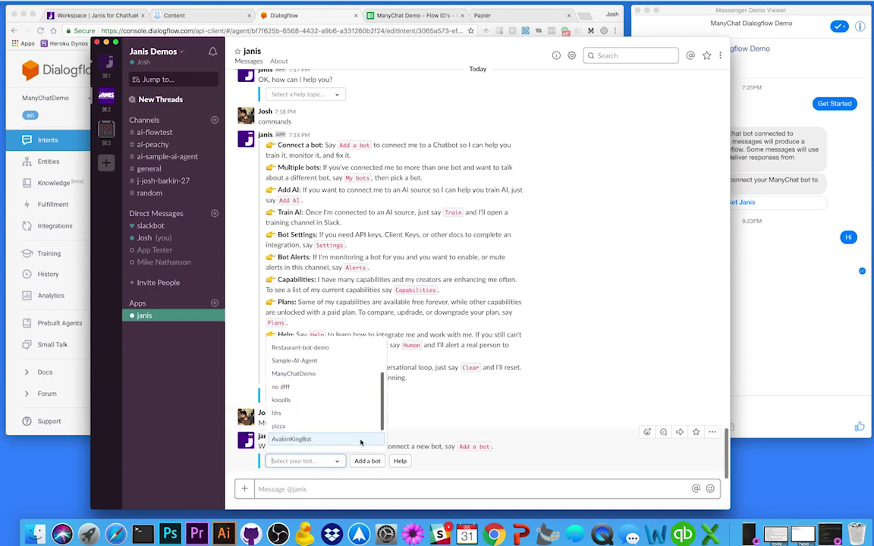
{"action": "left_click", "coordinate": [318, 370]}
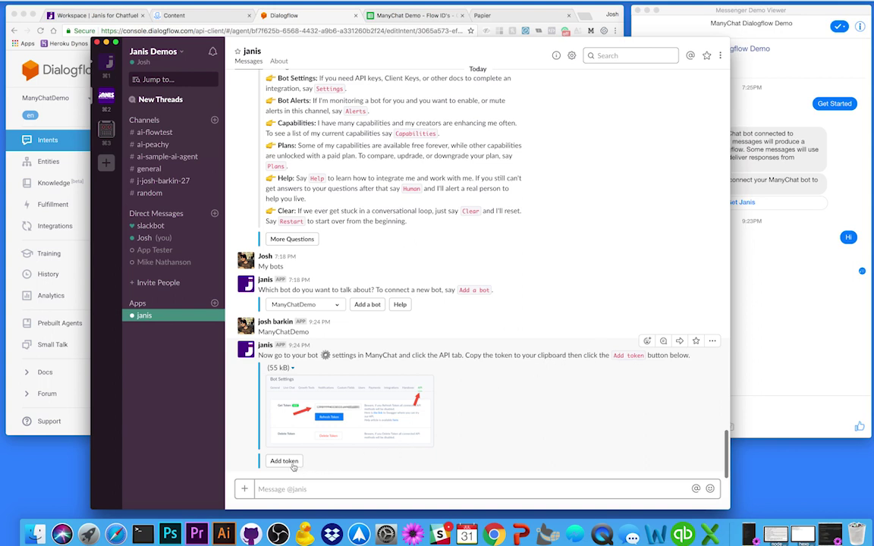
Switch to ManyChat in the browser and copy the bot's API token from its API settings
{"action": "left_click", "coordinate": [189, 15]}
{"action": "left_click", "coordinate": [188, 15]}
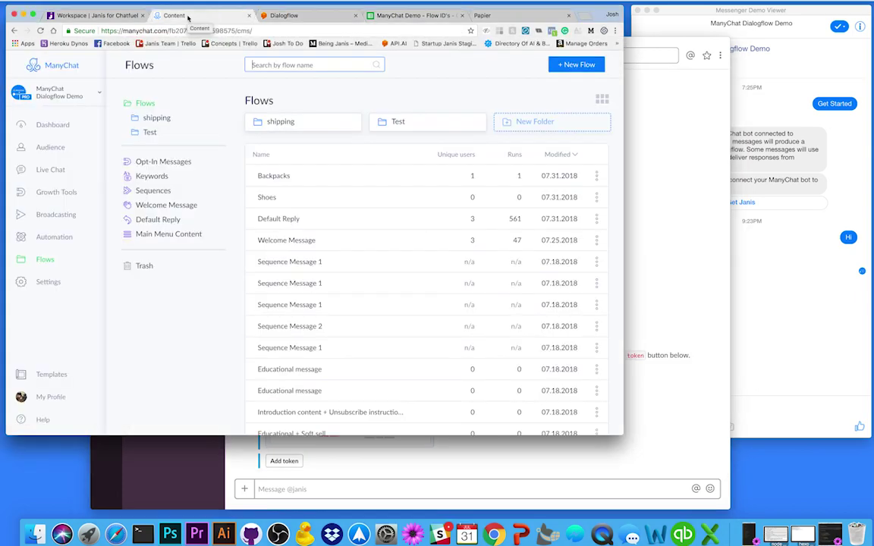
{"action": "left_click", "coordinate": [47, 282]}
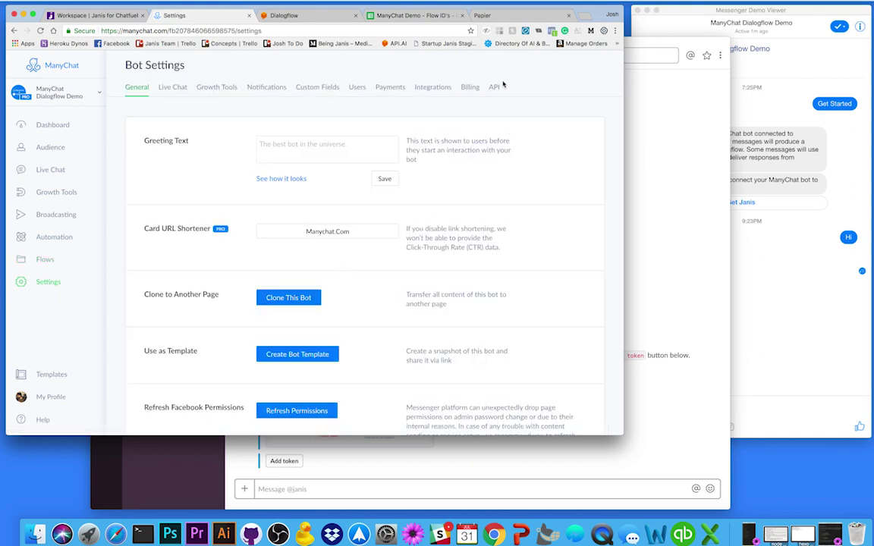
{"action": "left_click", "coordinate": [494, 88]}
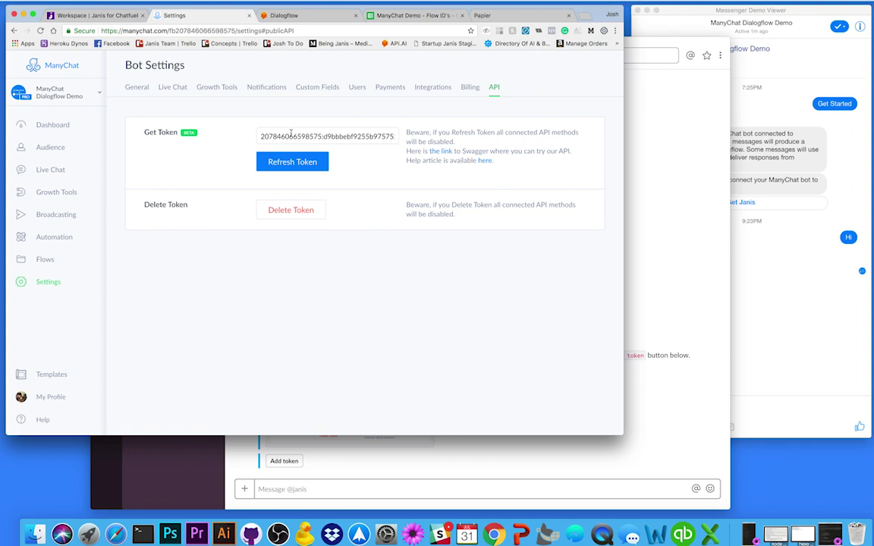
{"action": "triple_click", "coordinate": [314, 137]}
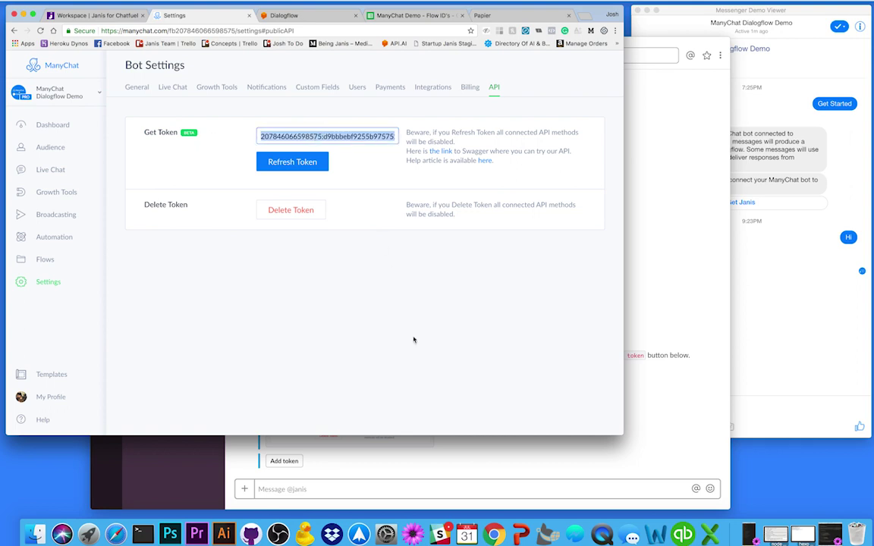
Return to Slack, paste the API token into ManyChatDemo's bot builder token field, and save the bot
{"action": "left_click", "coordinate": [415, 470]}
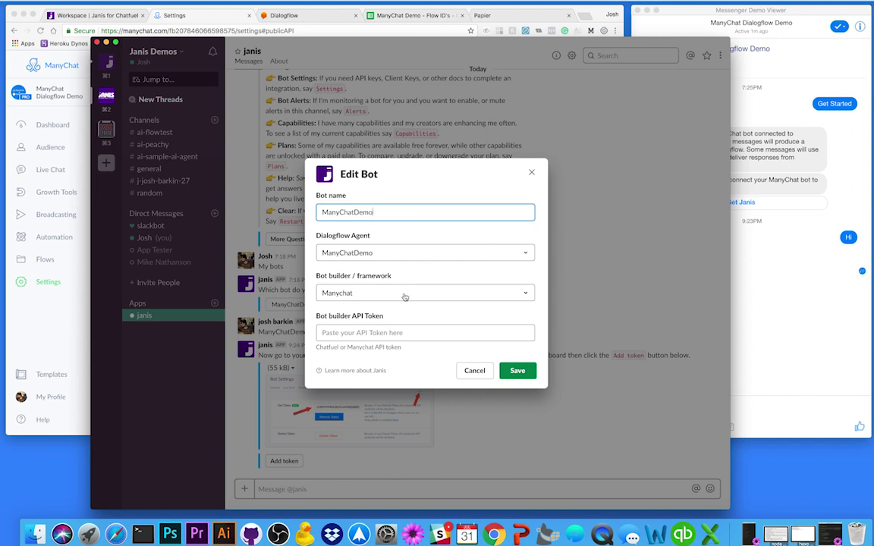
{"action": "left_click", "coordinate": [346, 335]}
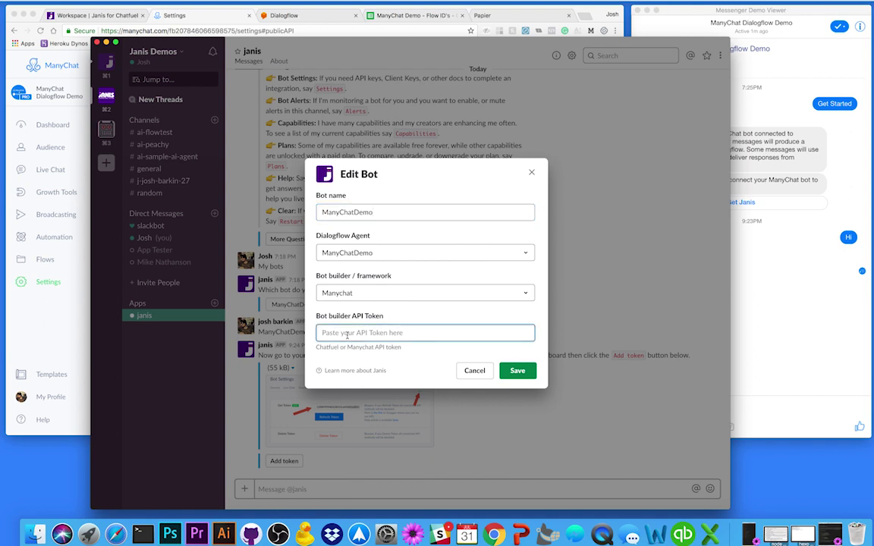
{"action": "key", "text": "super+v"}
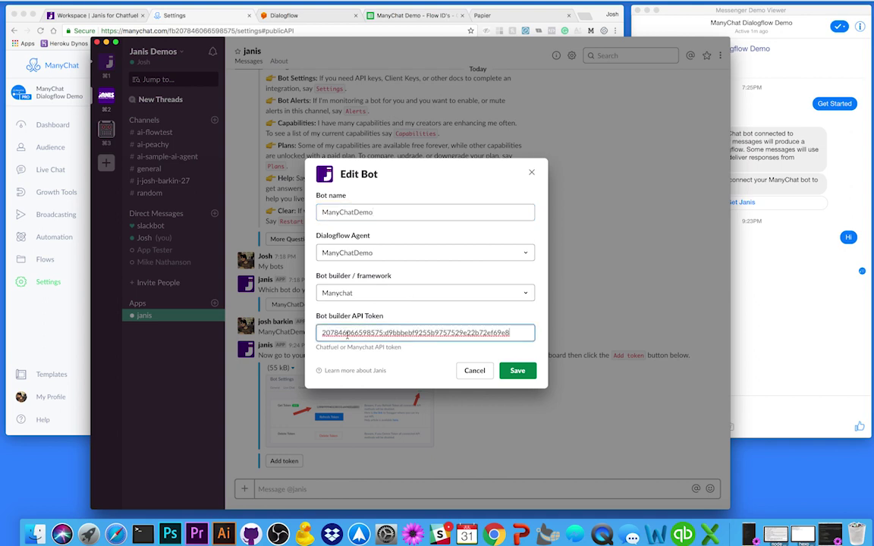
{"action": "left_click", "coordinate": [518, 371]}
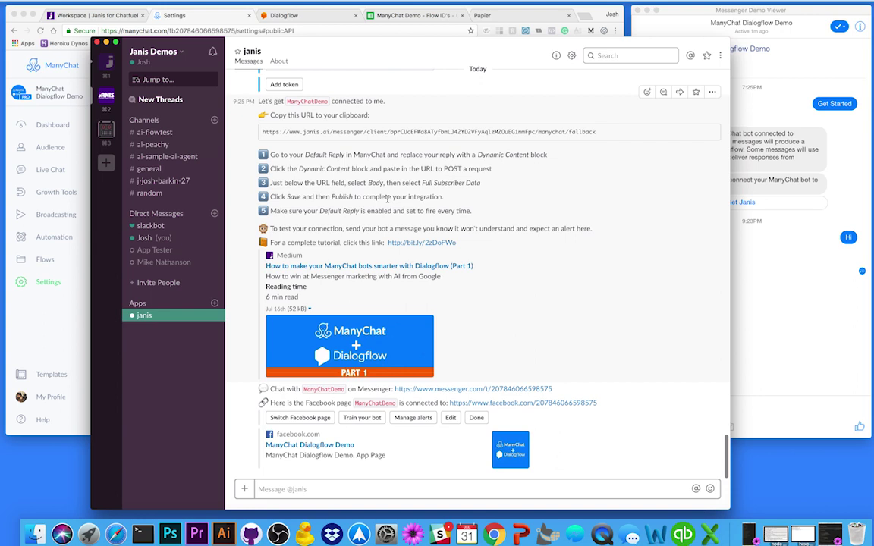
Return to Dialogflow and delete the "Hey!" text response from the Default Welcome Intent
{"action": "left_click", "coordinate": [301, 18]}
{"action": "left_click", "coordinate": [301, 16]}
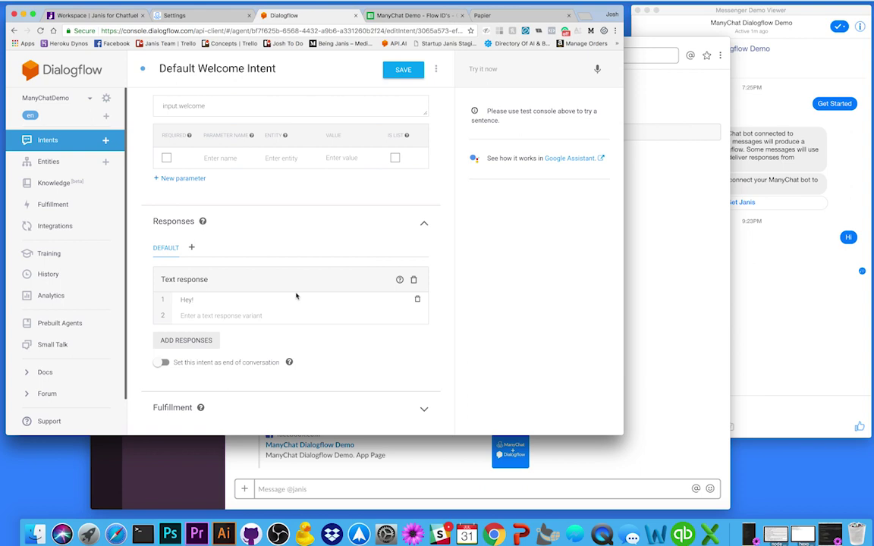
{"action": "left_click", "coordinate": [200, 344]}
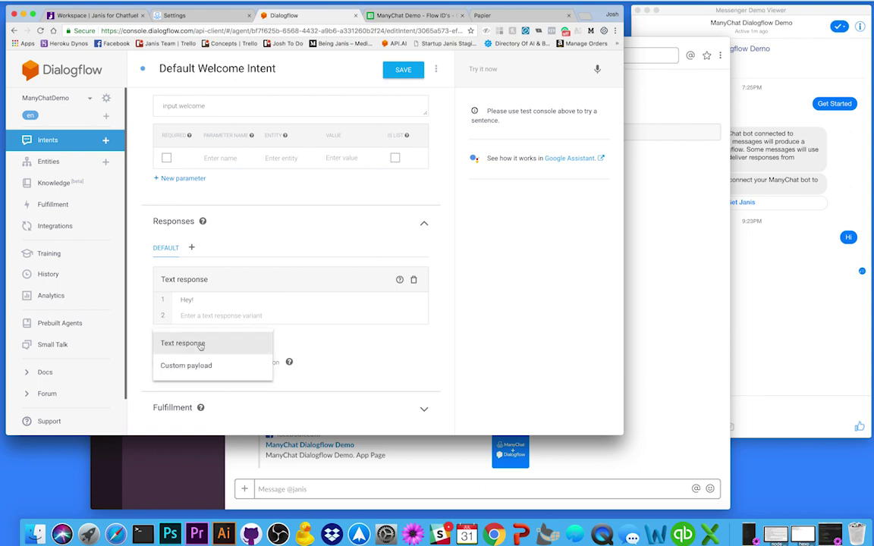
{"action": "left_click", "coordinate": [362, 352]}
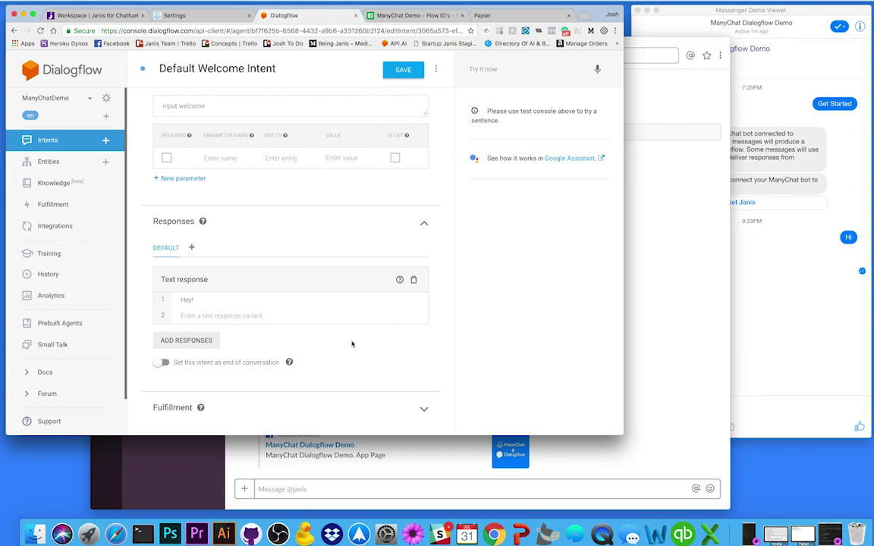
{"action": "left_click", "coordinate": [415, 280]}
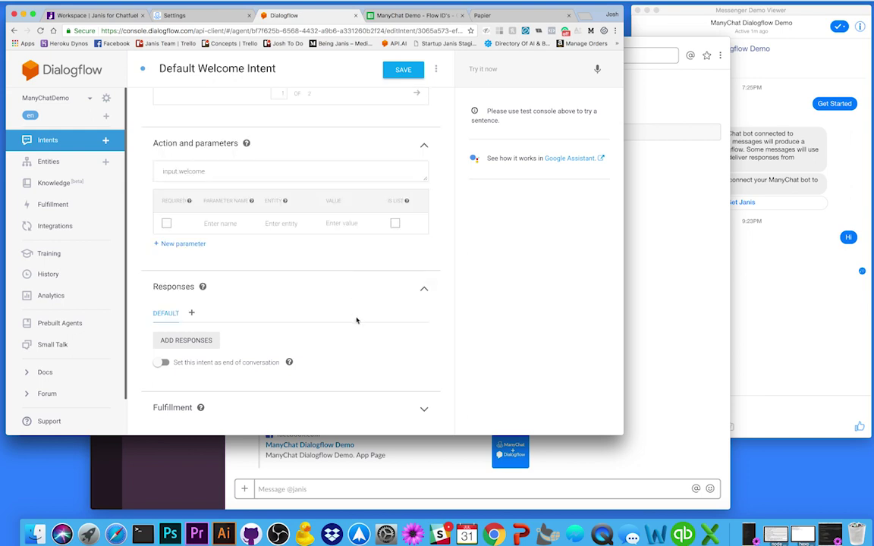
{"action": "left_click", "coordinate": [213, 341]}
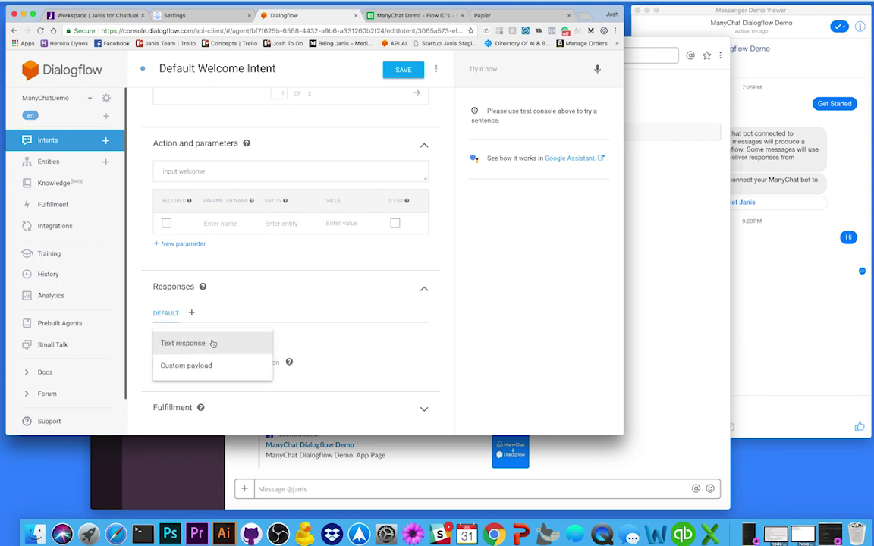
{"action": "left_click", "coordinate": [211, 343]}
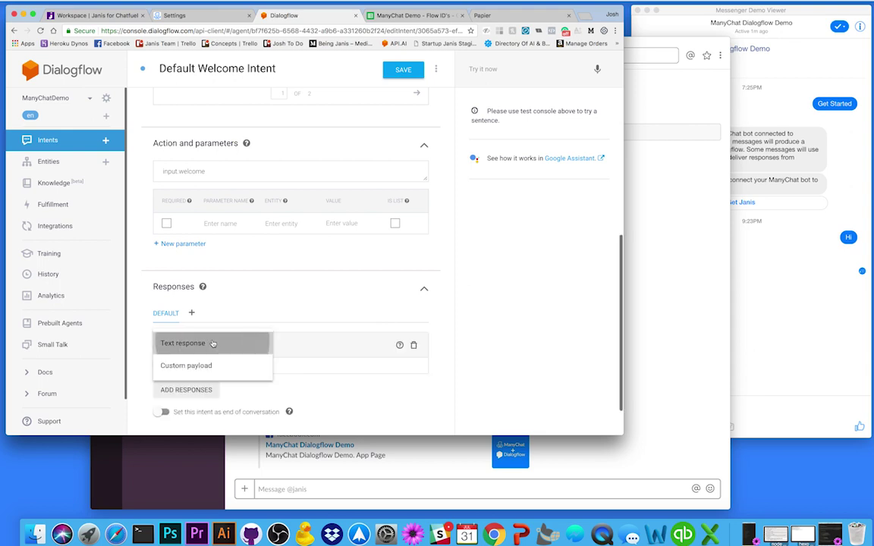
{"action": "left_click", "coordinate": [414, 345]}
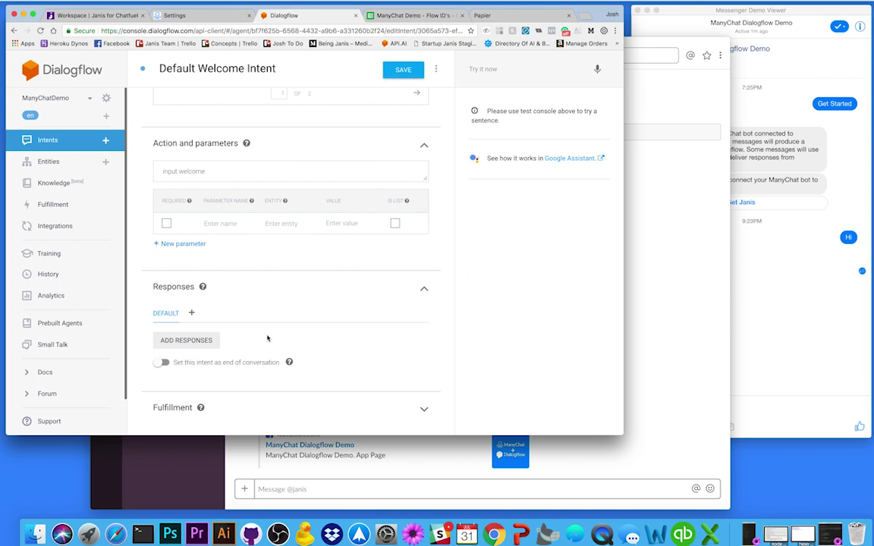
Add a custom payload response to the Default Welcome Intent
{"action": "left_click", "coordinate": [211, 342]}
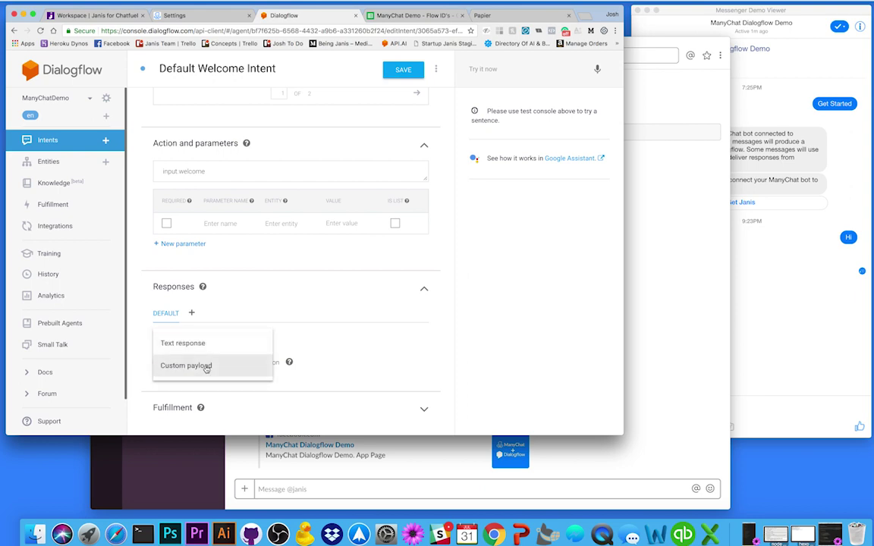
{"action": "left_click", "coordinate": [205, 367]}
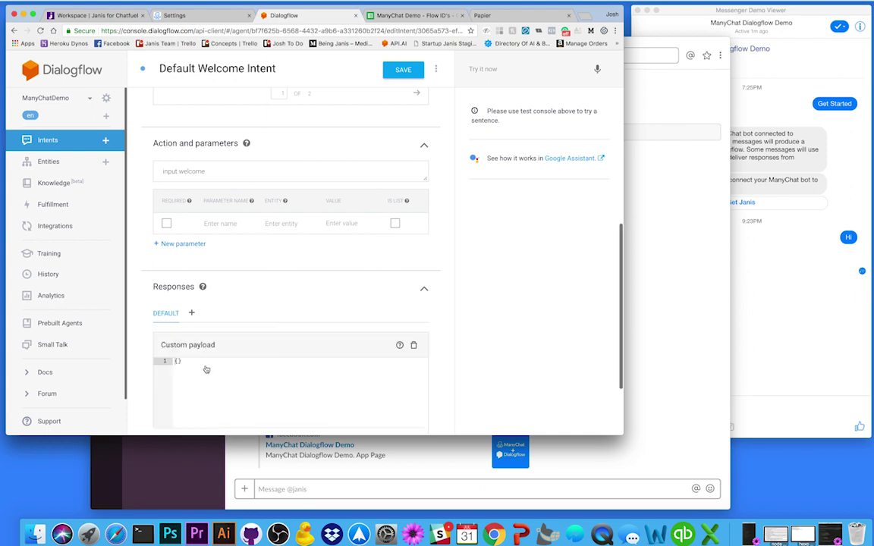
{"action": "scroll", "coordinate": [291, 395], "scroll_direction": "down", "scroll_amount": 2}
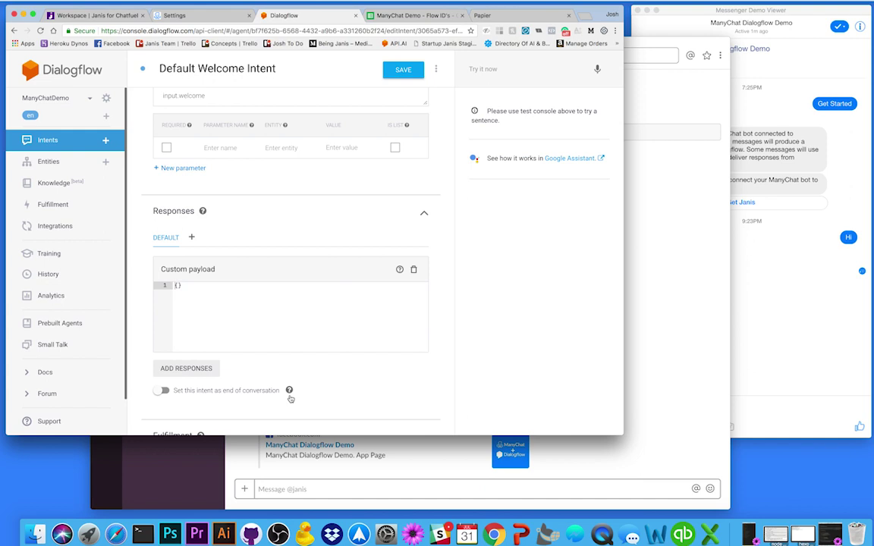
Switch to the Papier notes page and copy the JSON snippet { "flow": "enter the flow ID" }
{"action": "key", "text": "super+9"}
{"action": "left_click_drag", "start_coordinate": [148, 71], "coordinate": [165, 96]}
{"action": "key", "text": "ctrl+c"}
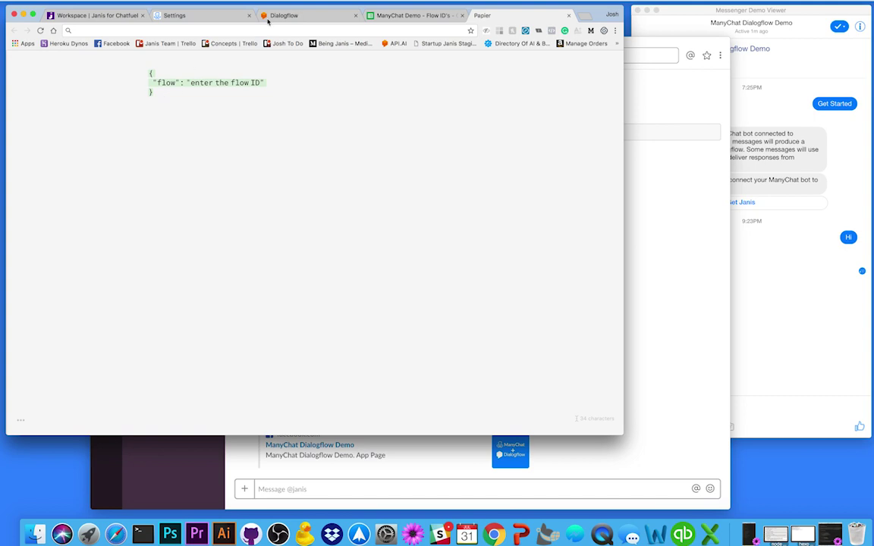
Return to Dialogflow and paste the copied { "flow": "enter the flow ID" } snippet into the Default Welcome Intent's custom payload
{"action": "left_click", "coordinate": [292, 15]}
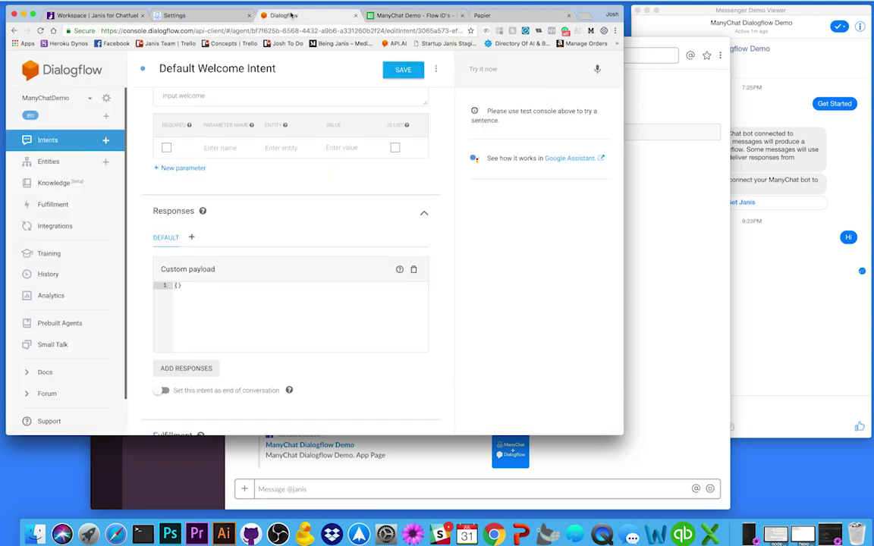
{"action": "left_click", "coordinate": [175, 285]}
{"action": "key", "text": "ctrl+v"}
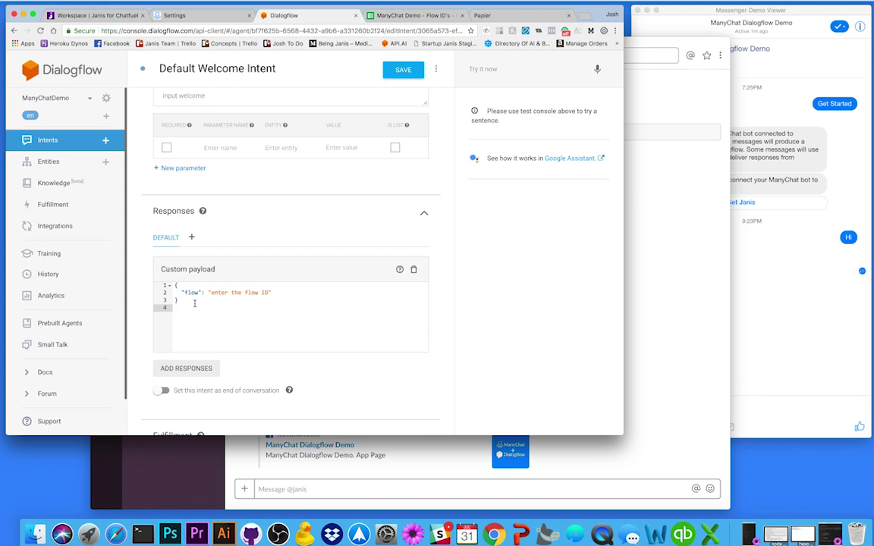
Review the Default Welcome Intent's training phrases and return to its custom payload
{"action": "scroll", "coordinate": [312, 215], "scroll_direction": "up", "scroll_amount": 5}
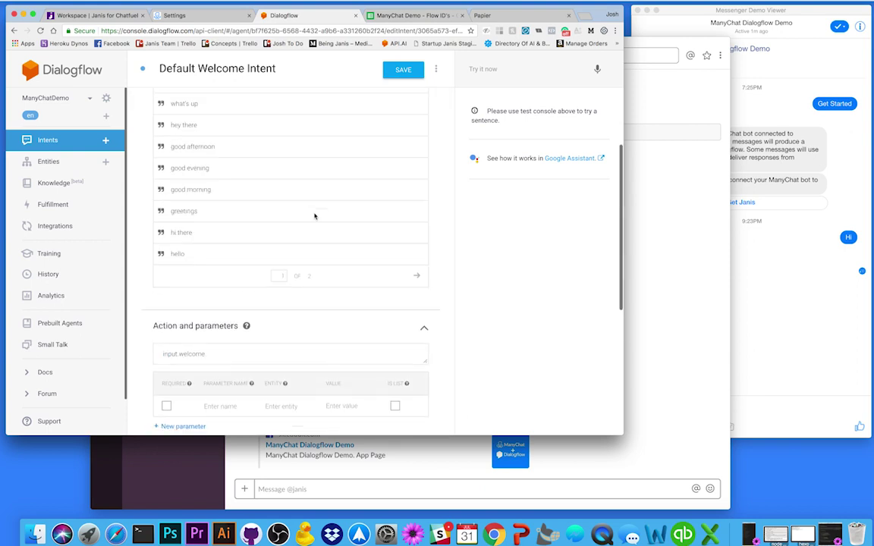
{"action": "scroll", "coordinate": [314, 217], "scroll_direction": "up", "scroll_amount": 2}
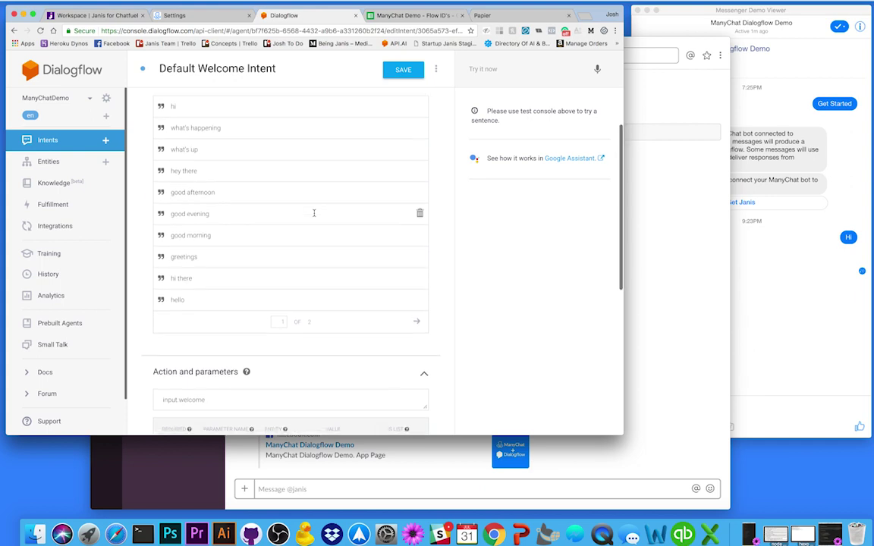
{"action": "scroll", "coordinate": [313, 213], "scroll_direction": "down", "scroll_amount": 2}
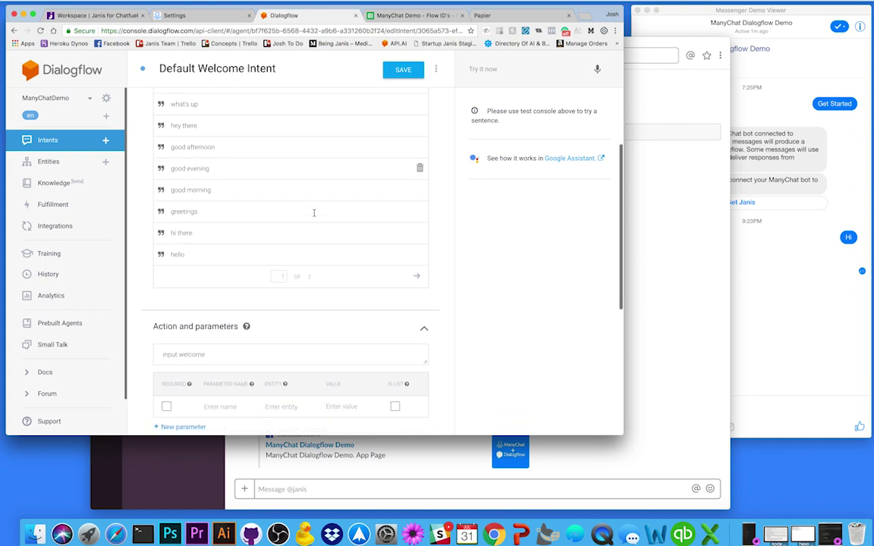
{"action": "scroll", "coordinate": [314, 213], "scroll_direction": "down", "scroll_amount": 4}
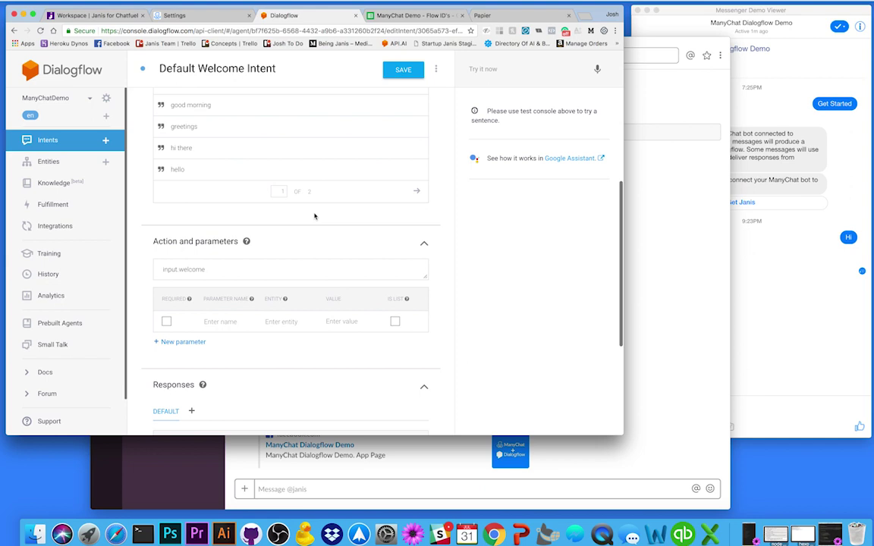
{"action": "scroll", "coordinate": [314, 216], "scroll_direction": "down", "scroll_amount": 3}
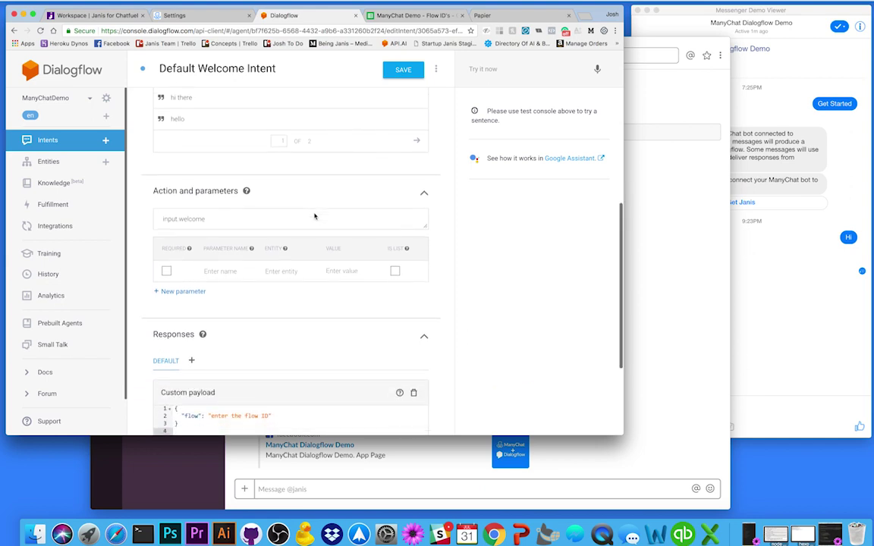
{"action": "scroll", "coordinate": [315, 216], "scroll_direction": "down", "scroll_amount": 4}
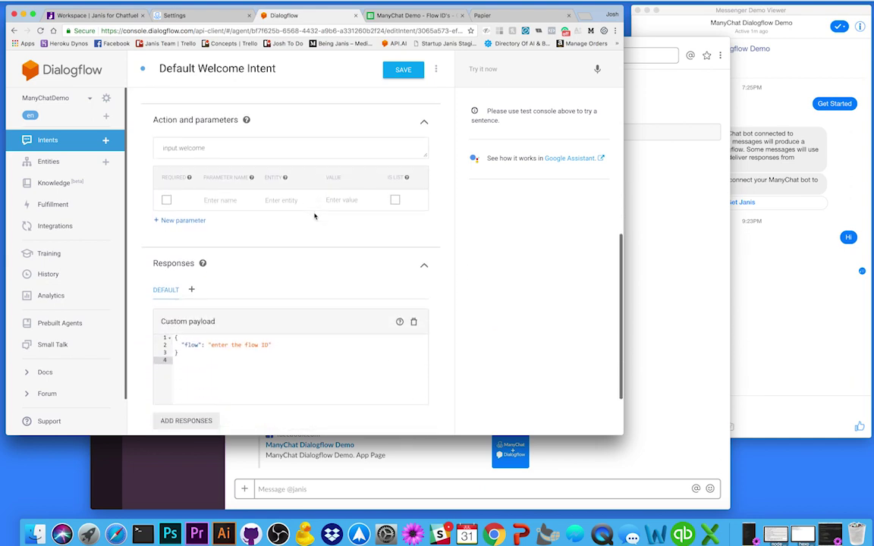
{"action": "scroll", "coordinate": [314, 216], "scroll_direction": "down", "scroll_amount": 1}
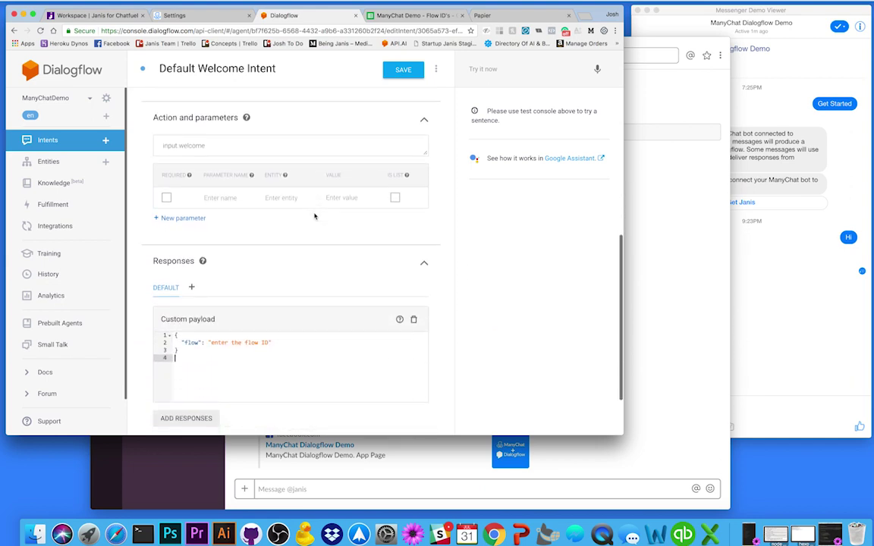
Switch to ManyChat, open the Welcome Message flow, and identify its flow ID at the end of the page address
{"action": "left_click", "coordinate": [204, 17]}
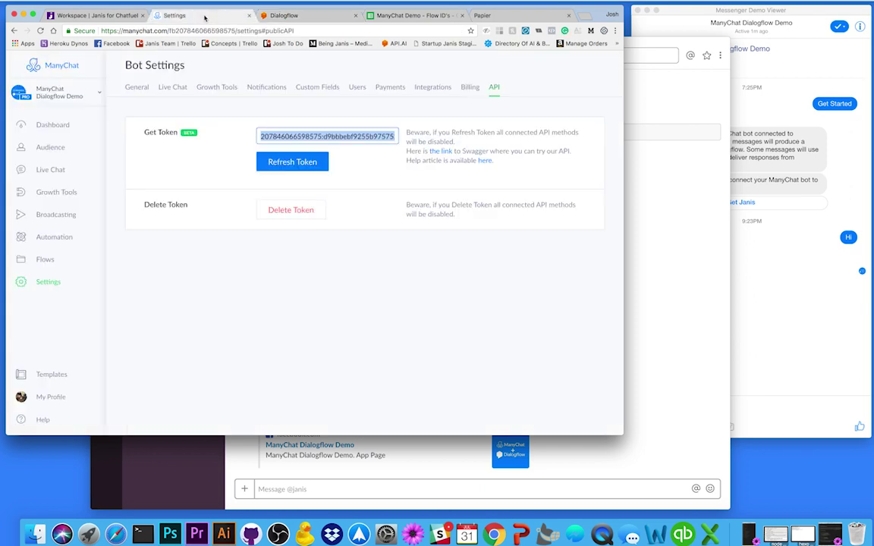
{"action": "left_click", "coordinate": [42, 260]}
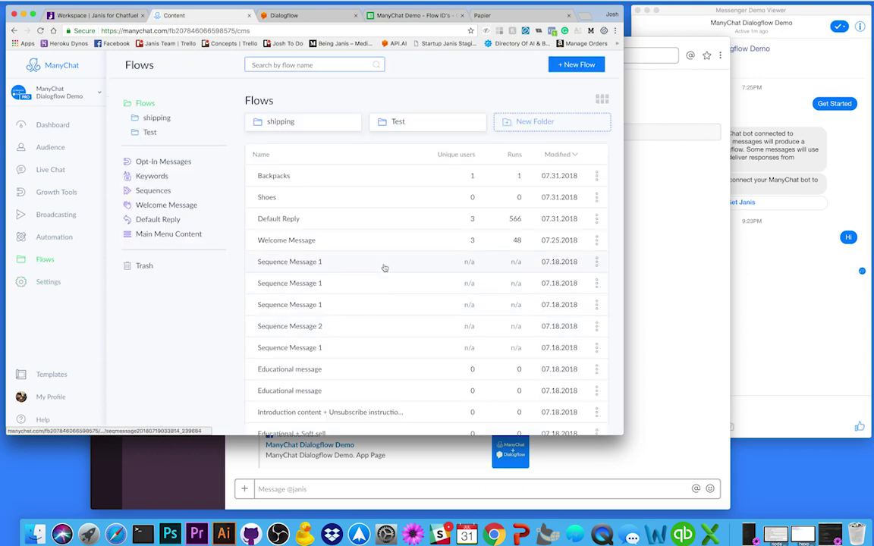
{"action": "left_click", "coordinate": [331, 241]}
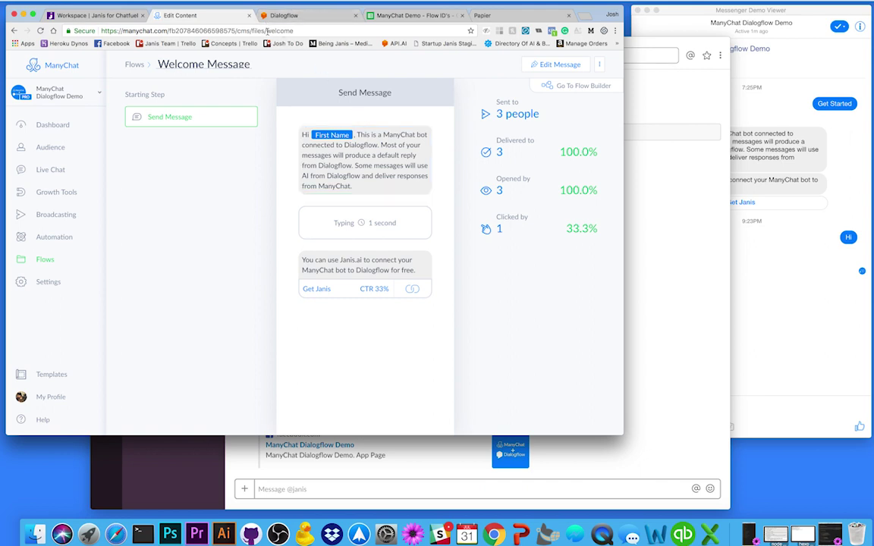
{"action": "left_click_drag", "start_coordinate": [266, 31], "coordinate": [303, 31]}
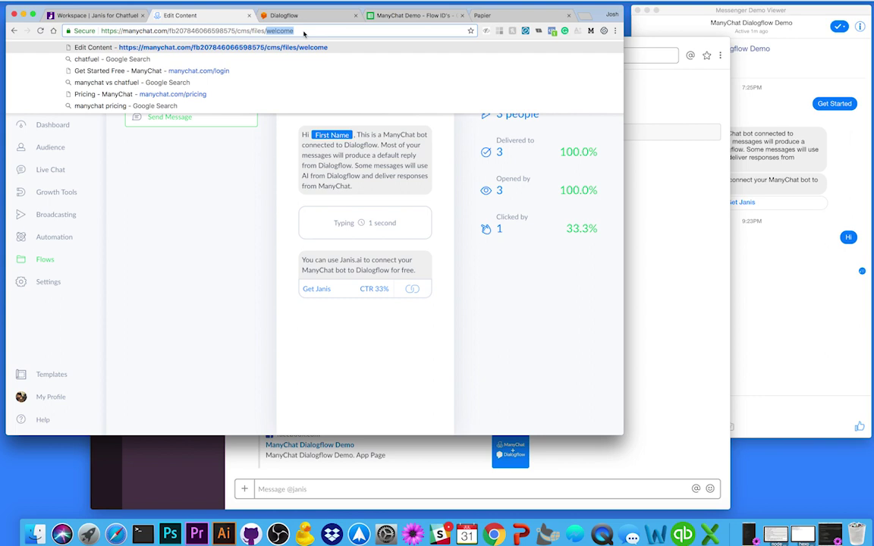
{"action": "left_click", "coordinate": [221, 235]}
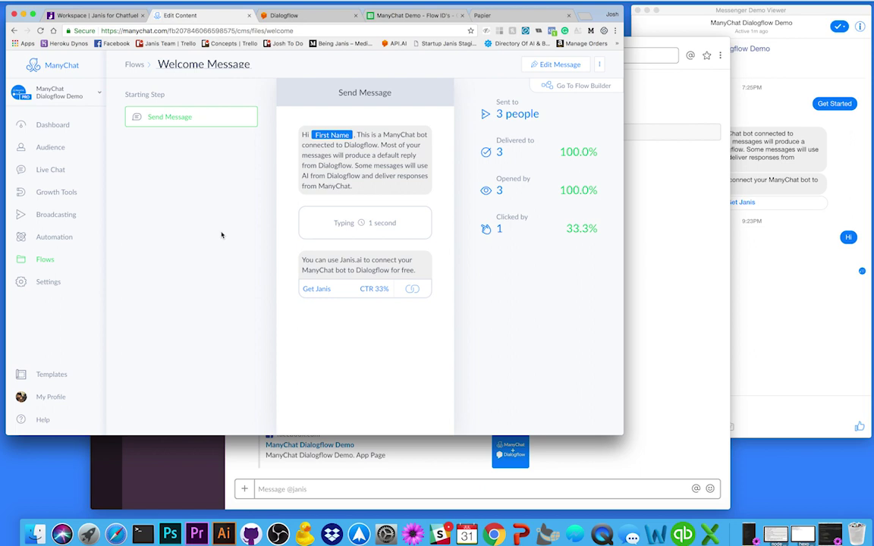
Return to Dialogflow, replace the payload's "enter the flow ID" placeholder with welcome, and save the Default Welcome Intent
{"action": "left_click", "coordinate": [275, 17]}
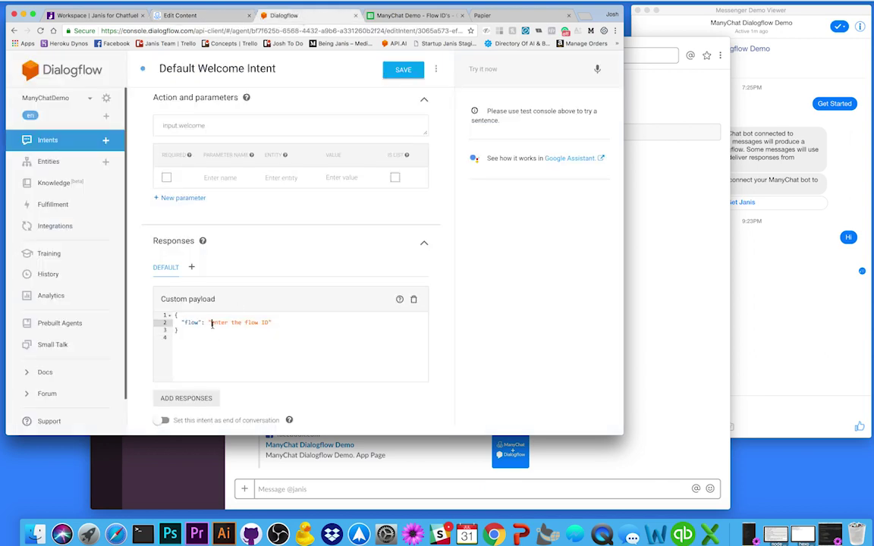
{"action": "left_click_drag", "start_coordinate": [211, 323], "coordinate": [268, 322]}
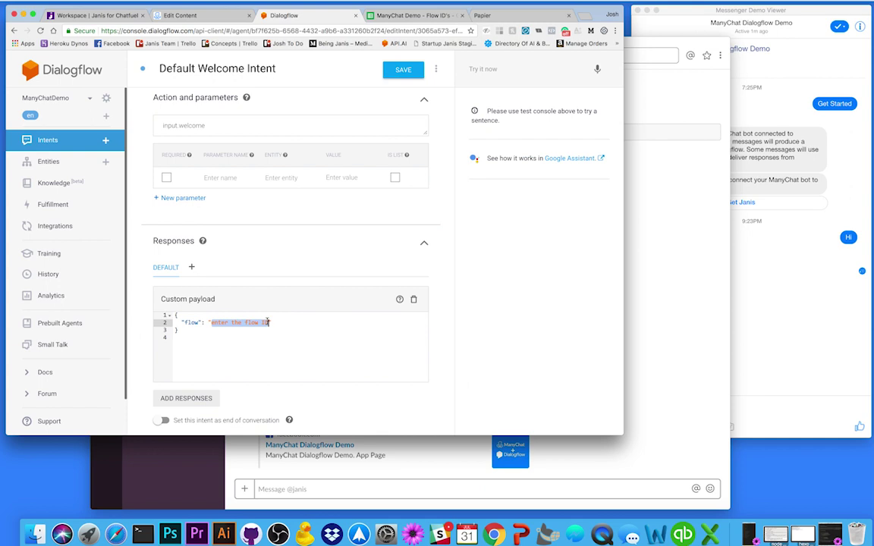
{"action": "type", "text": "welcome"}
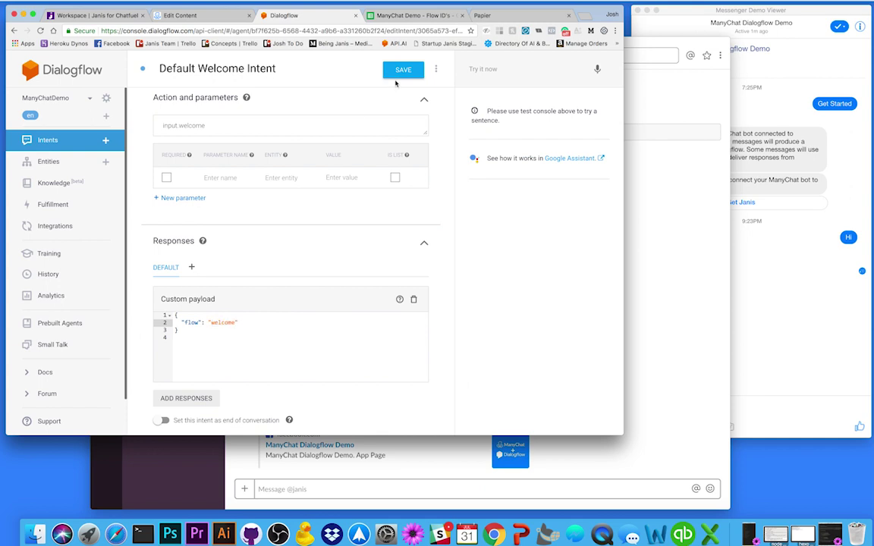
{"action": "left_click", "coordinate": [400, 73]}
{"action": "left_click", "coordinate": [202, 15]}
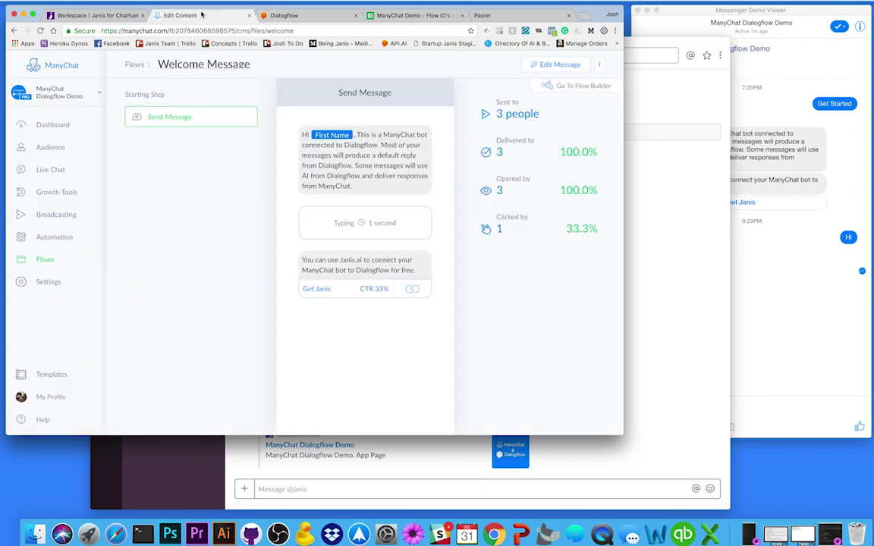
{"action": "left_click", "coordinate": [44, 260]}
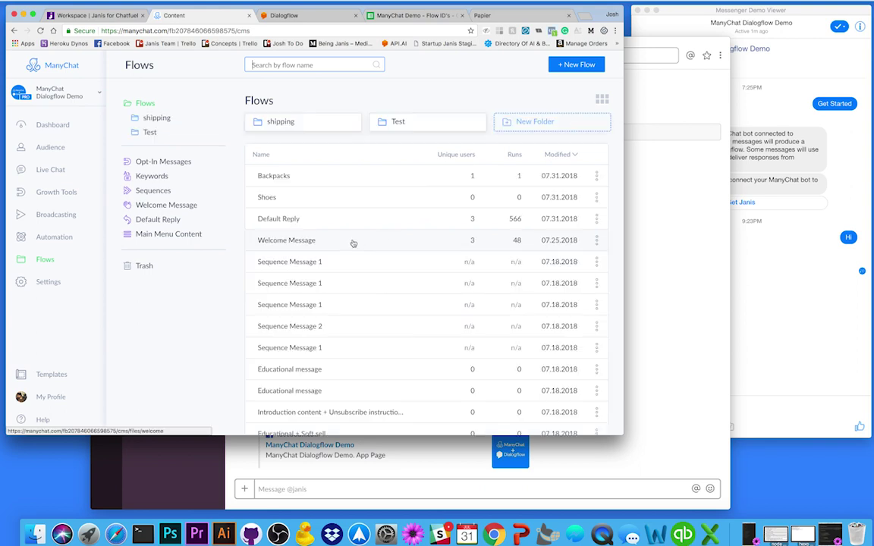
{"action": "left_click", "coordinate": [324, 175]}
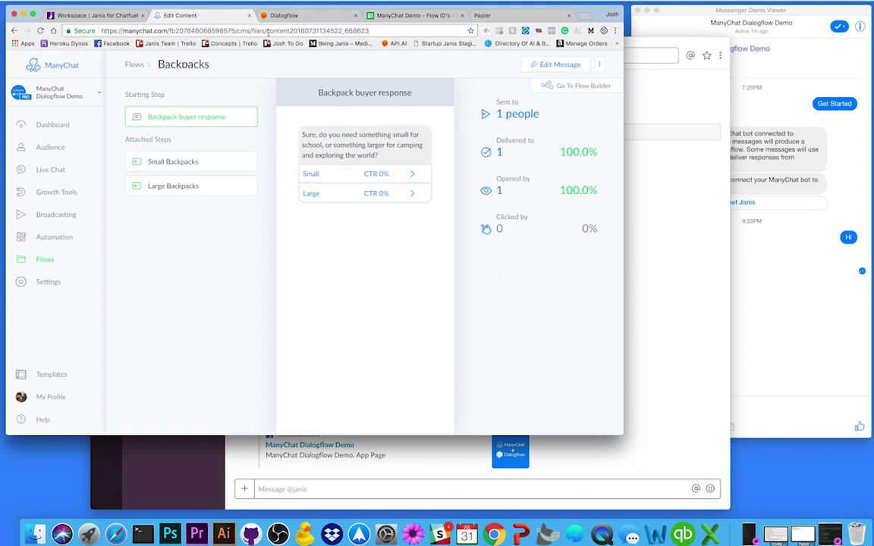
{"action": "left_click_drag", "start_coordinate": [266, 31], "coordinate": [379, 36]}
{"action": "key", "text": "super+c"}
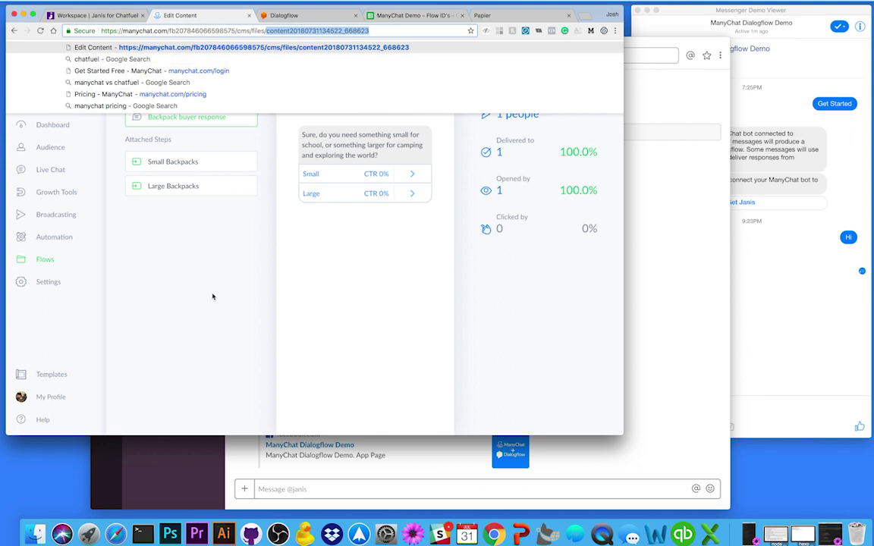
{"action": "left_click", "coordinate": [191, 268]}
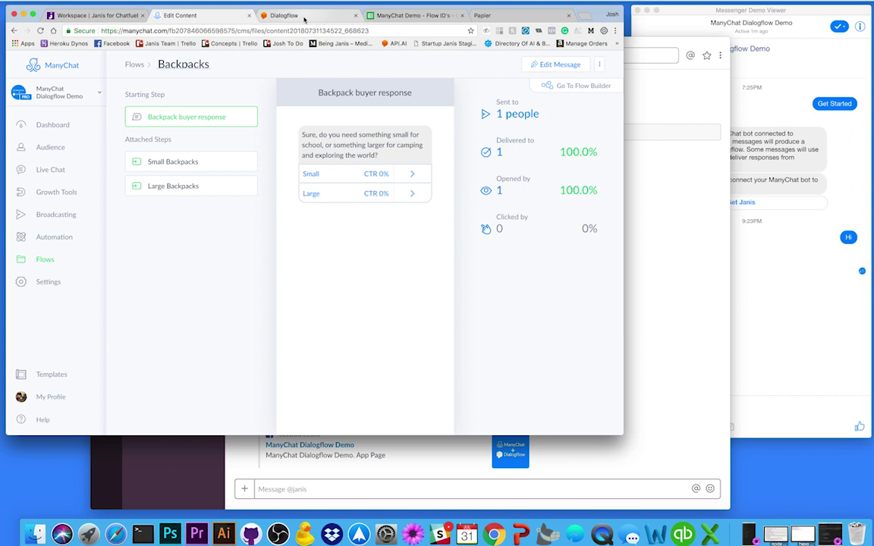
Return to Dialogflow, then switch to the Messenger Demo Viewer and send "Hi" to test the welcome flow
{"action": "left_click", "coordinate": [304, 17]}
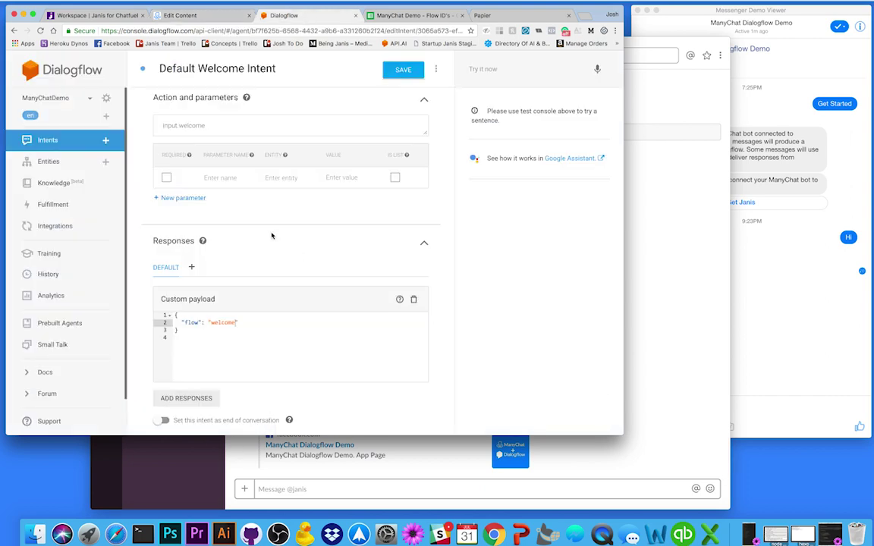
{"action": "left_click", "coordinate": [783, 349]}
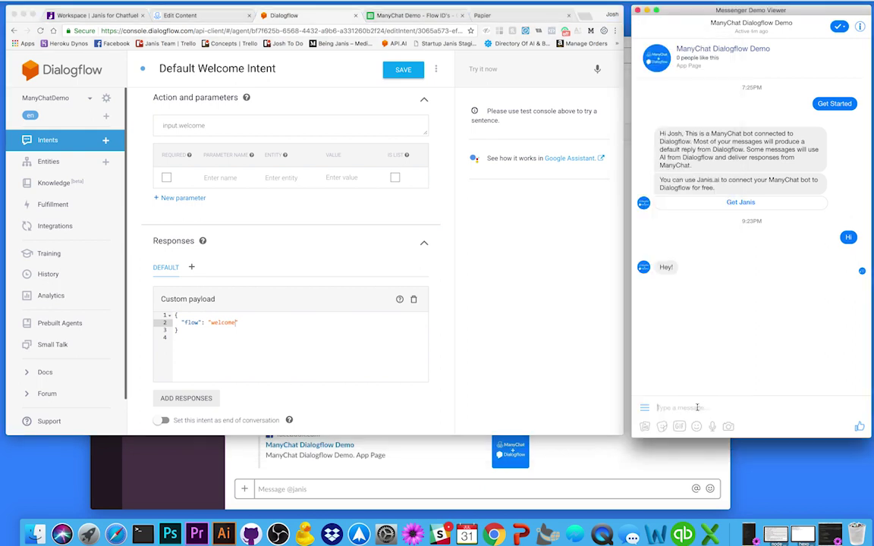
{"action": "type", "text": "Hi"}
{"action": "key", "text": "Return"}
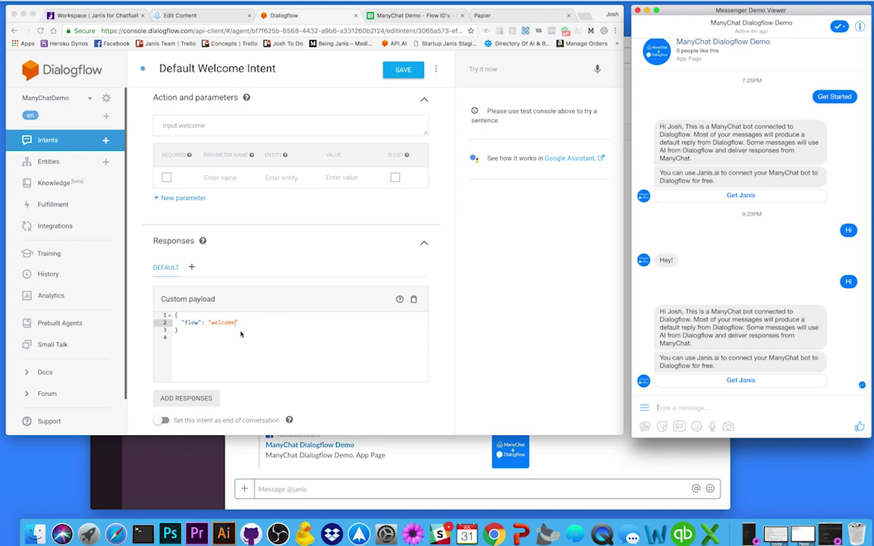
Open the "An interested buyer - Backpacks" intent in Dialogflow and review its training phrases and custom payload
{"action": "left_click", "coordinate": [48, 142]}
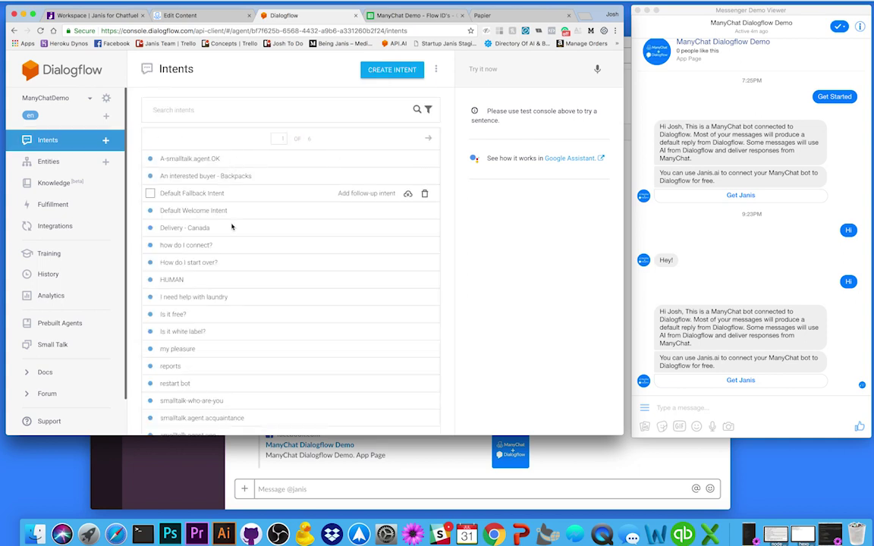
{"action": "left_click", "coordinate": [238, 176]}
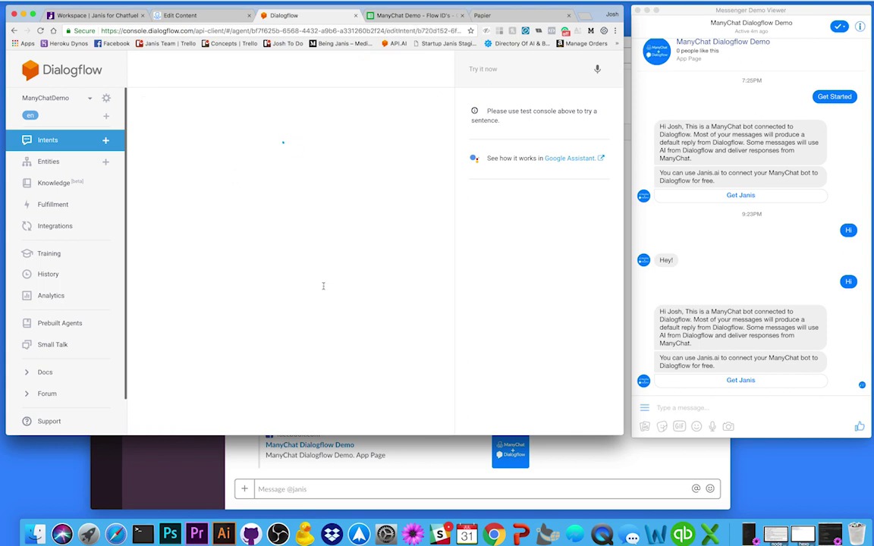
{"action": "scroll", "coordinate": [339, 281], "scroll_direction": "down", "scroll_amount": 3}
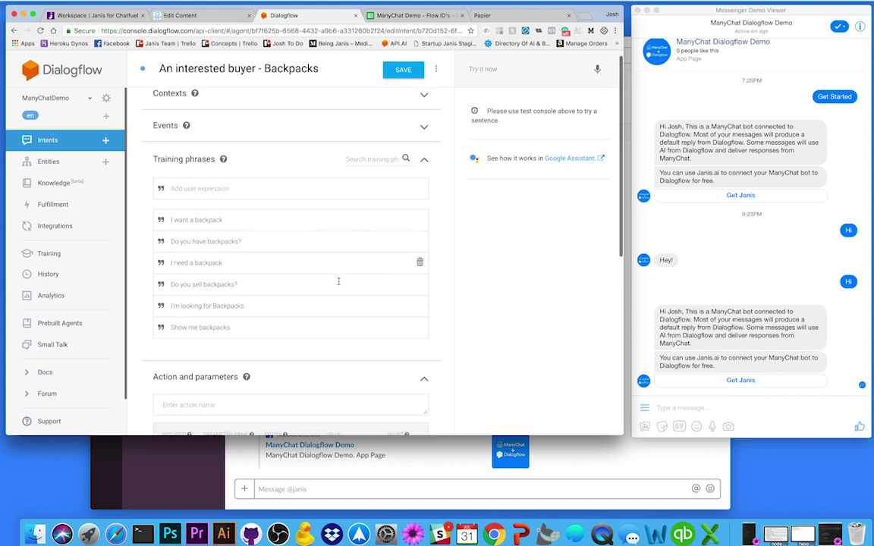
{"action": "scroll", "coordinate": [339, 284], "scroll_direction": "down", "scroll_amount": 3}
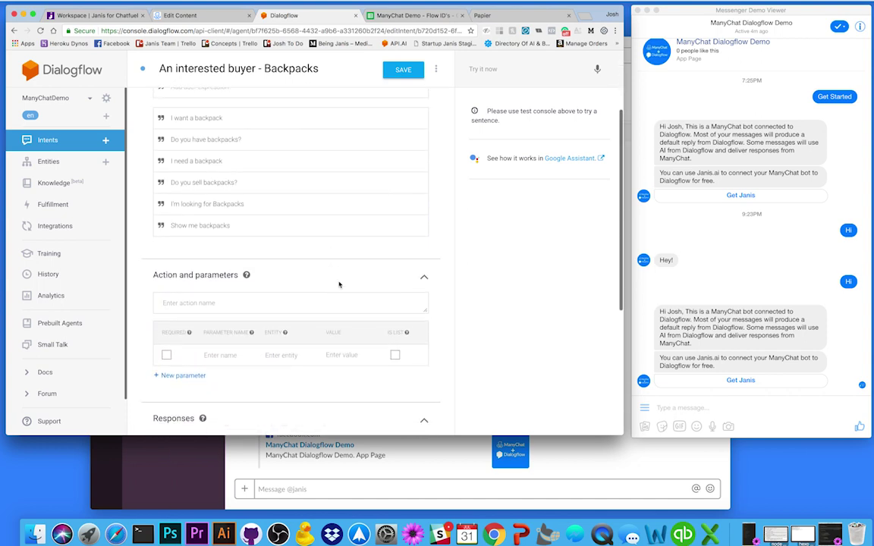
{"action": "scroll", "coordinate": [339, 284], "scroll_direction": "down", "scroll_amount": 6}
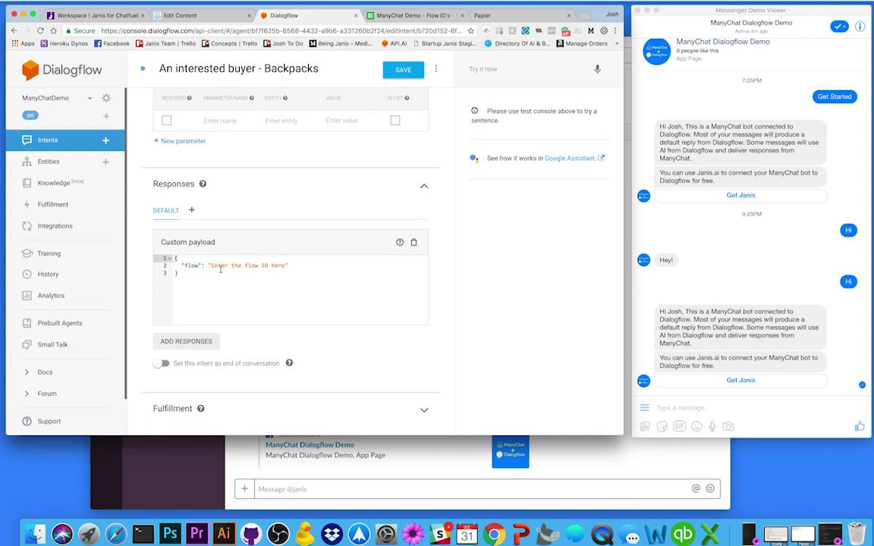
{"action": "left_click_drag", "start_coordinate": [211, 265], "coordinate": [286, 265]}
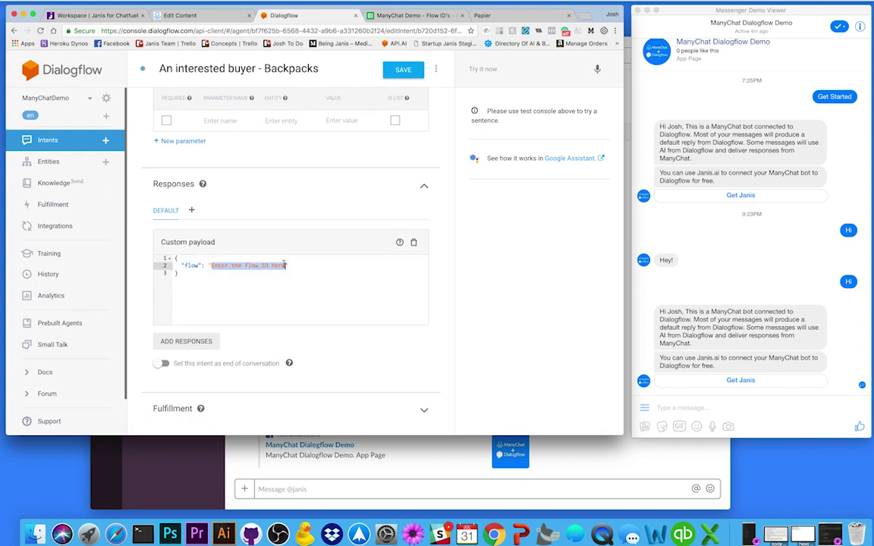
{"action": "left_click", "coordinate": [185, 16]}
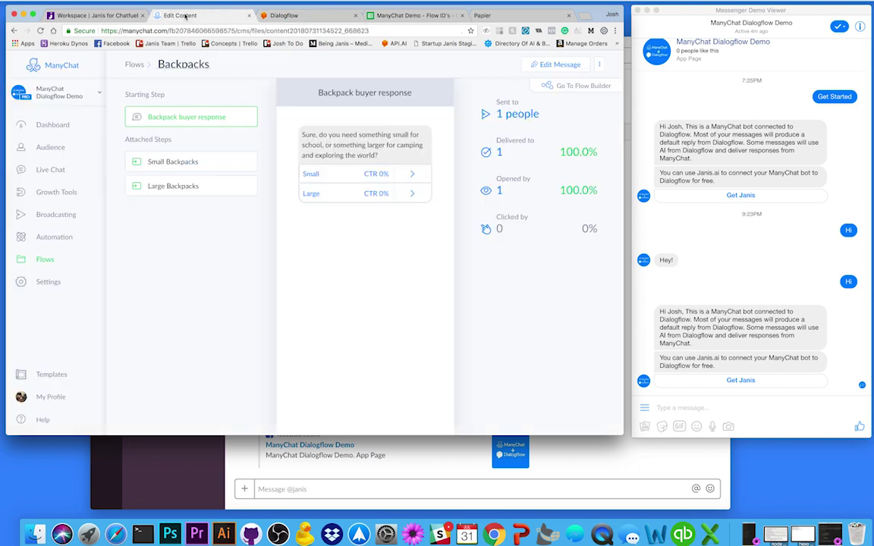
{"action": "left_click", "coordinate": [294, 17]}
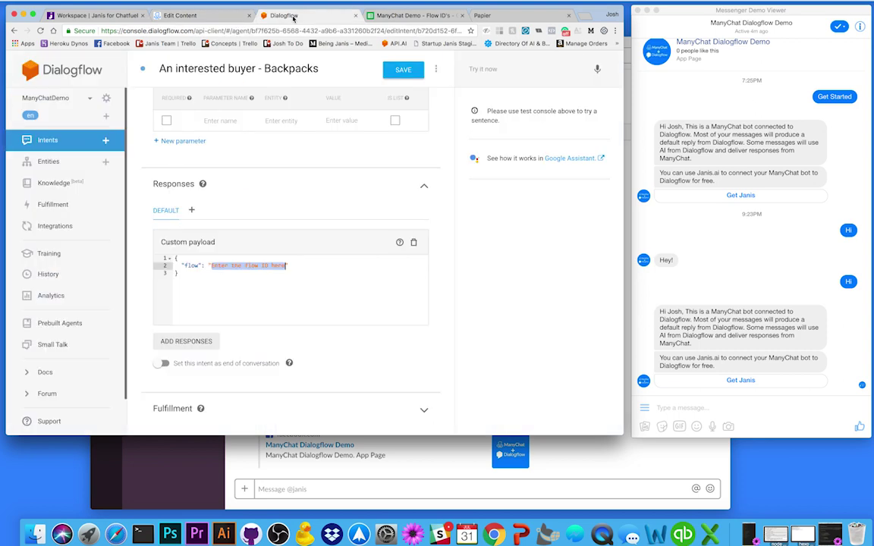
{"action": "key", "text": "super+v"}
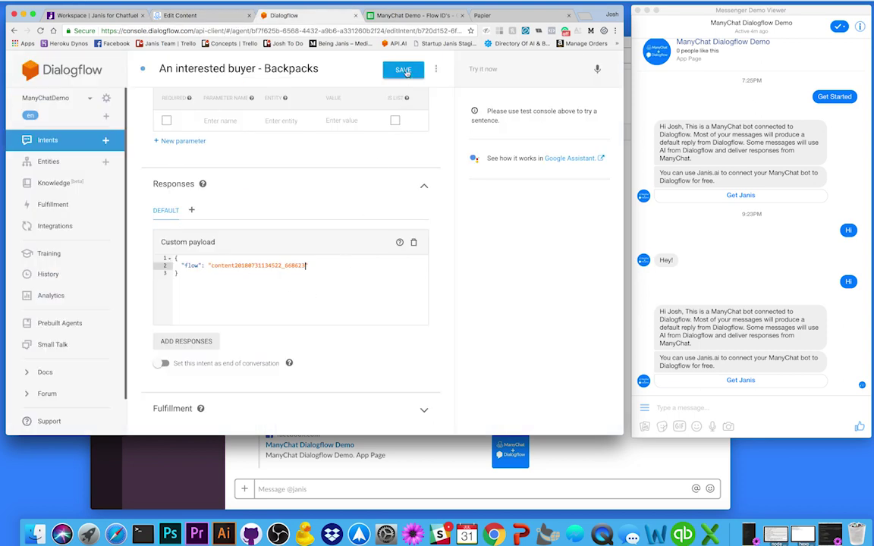
{"action": "scroll", "coordinate": [338, 206], "scroll_direction": "up", "scroll_amount": 10}
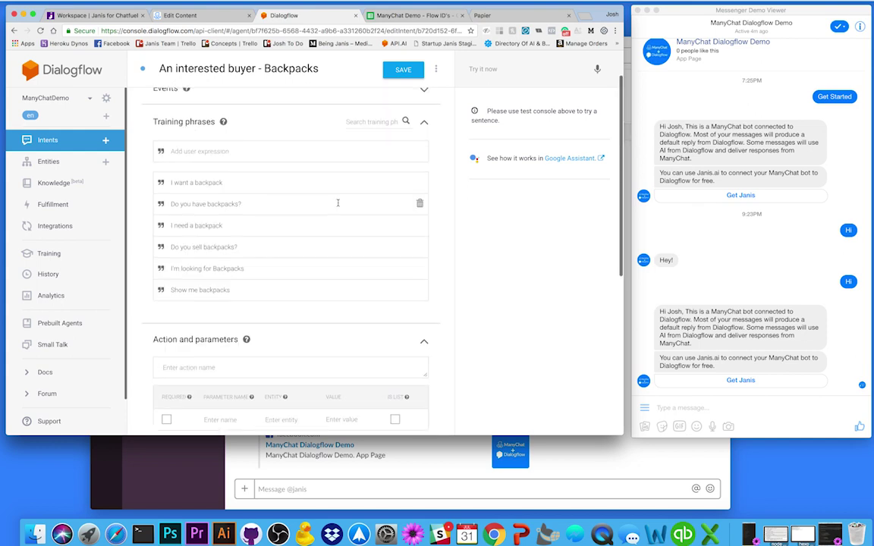
Save the Backpacks intent in Dialogflow and open Test flow from the Test folder among ManyChat's flows
{"action": "left_click", "coordinate": [402, 71]}
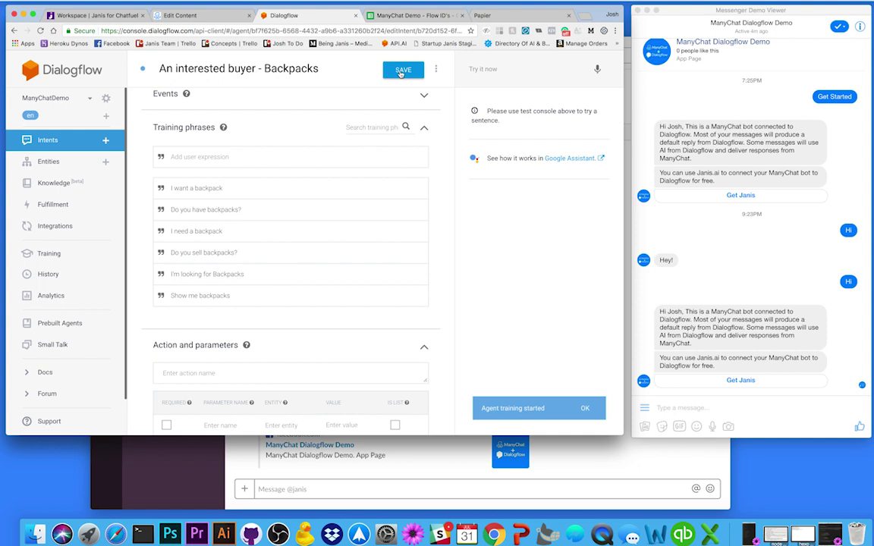
{"action": "left_click", "coordinate": [203, 19]}
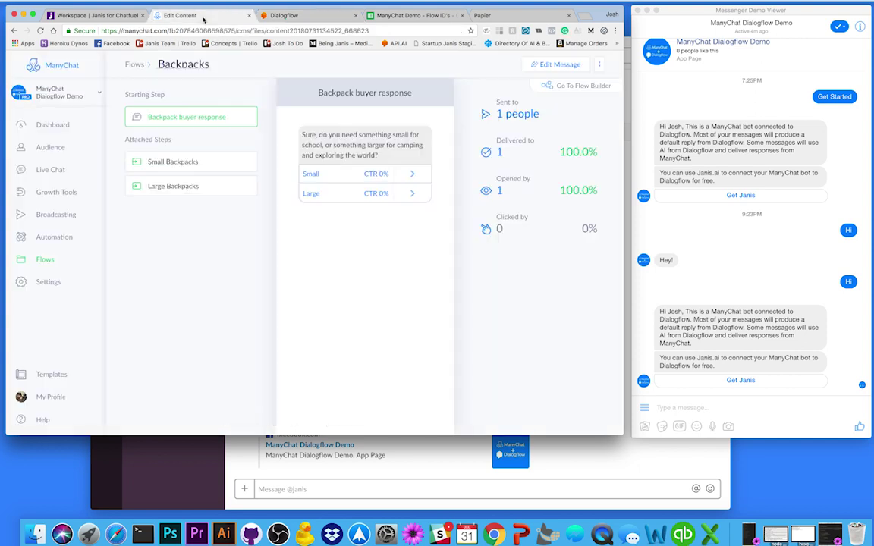
{"action": "left_click", "coordinate": [46, 260]}
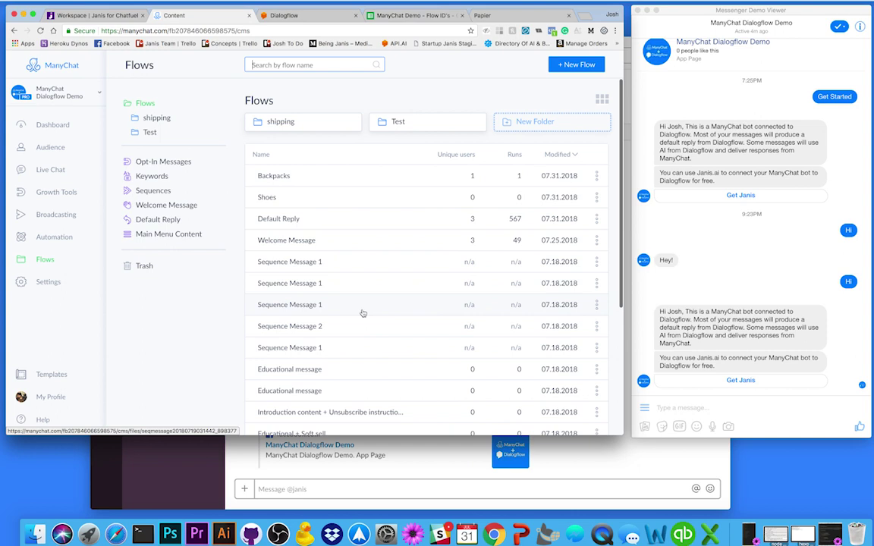
{"action": "left_click", "coordinate": [436, 128]}
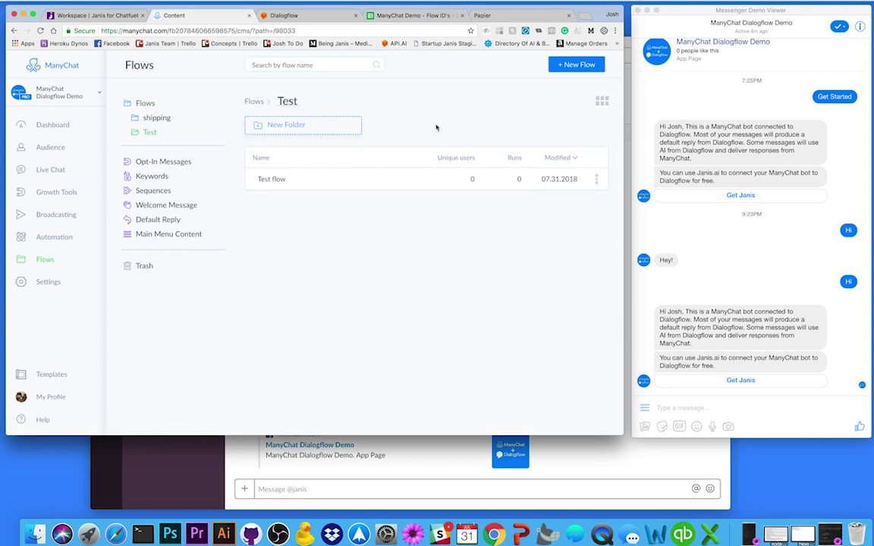
{"action": "left_click", "coordinate": [363, 178]}
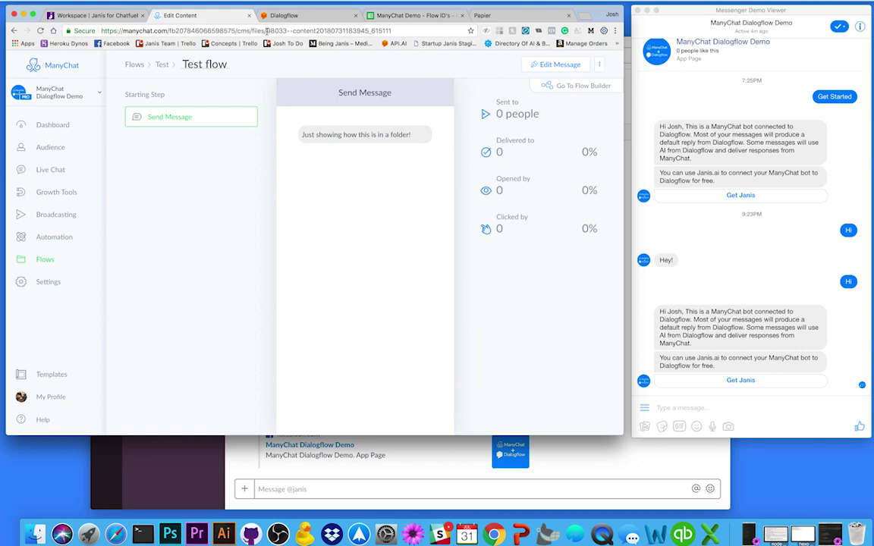
{"action": "left_click_drag", "start_coordinate": [266, 31], "coordinate": [291, 30]}
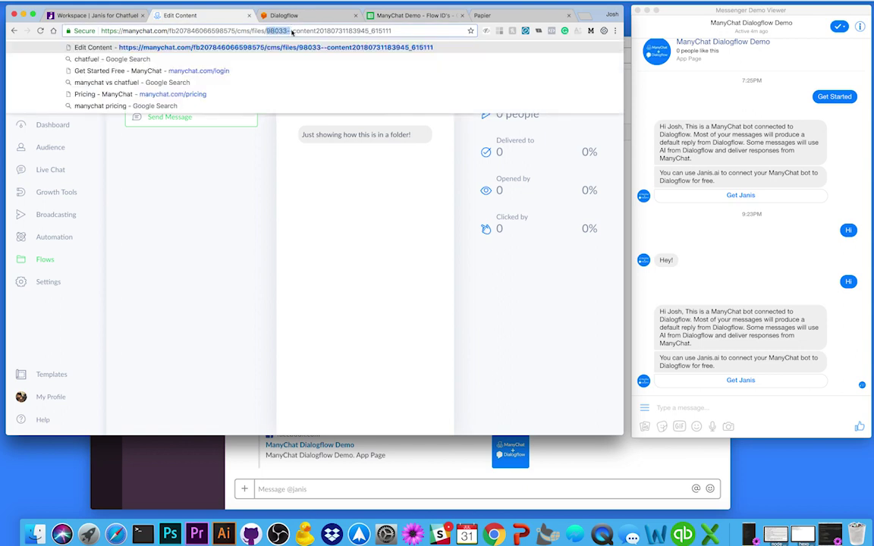
{"action": "left_click", "coordinate": [292, 31]}
{"action": "type", "text": "-"}
{"action": "double_click", "coordinate": [293, 31]}
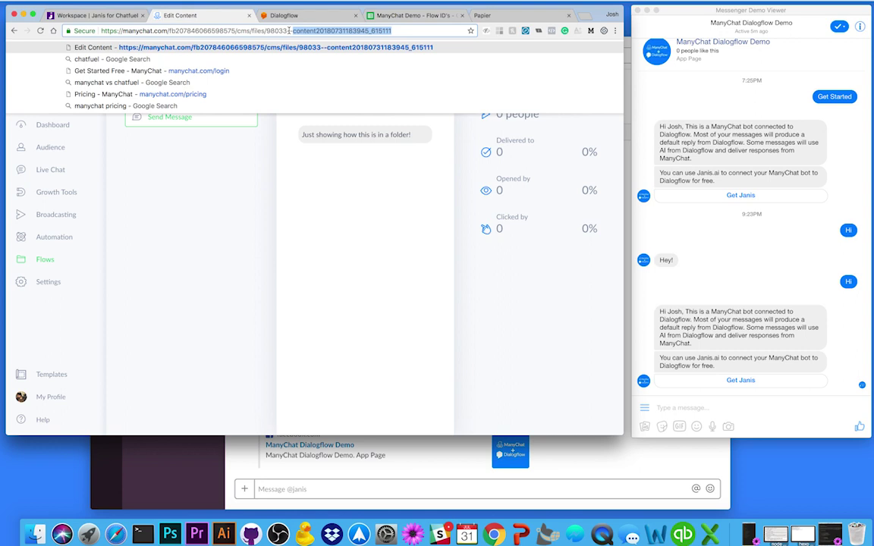
{"action": "left_click", "coordinate": [196, 251]}
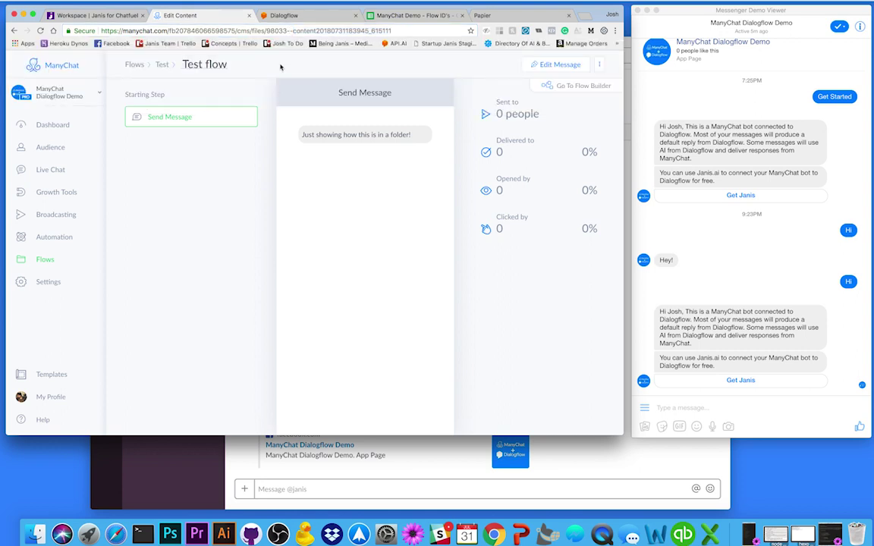
Return to Dialogflow and send "I want a backpack" in the Messenger Demo Viewer to test the Backpacks flow
{"action": "left_click", "coordinate": [299, 17]}
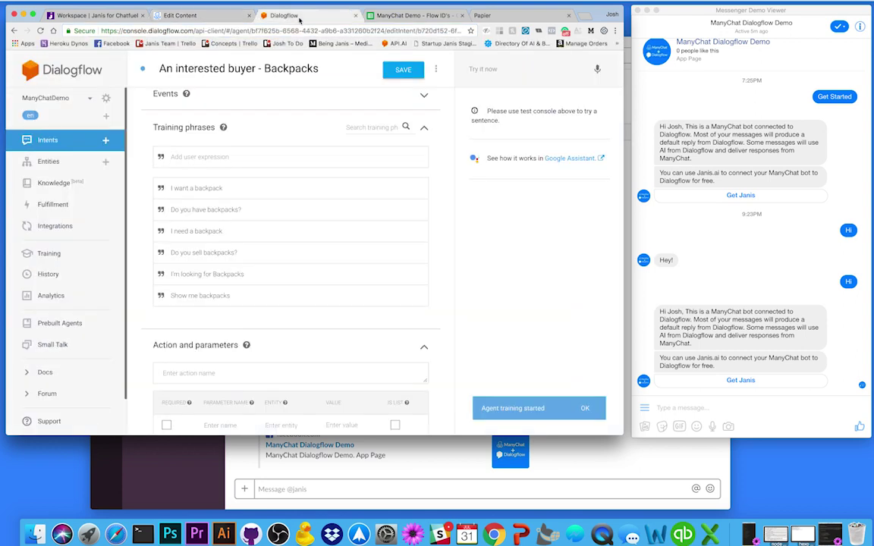
{"action": "left_click", "coordinate": [680, 409]}
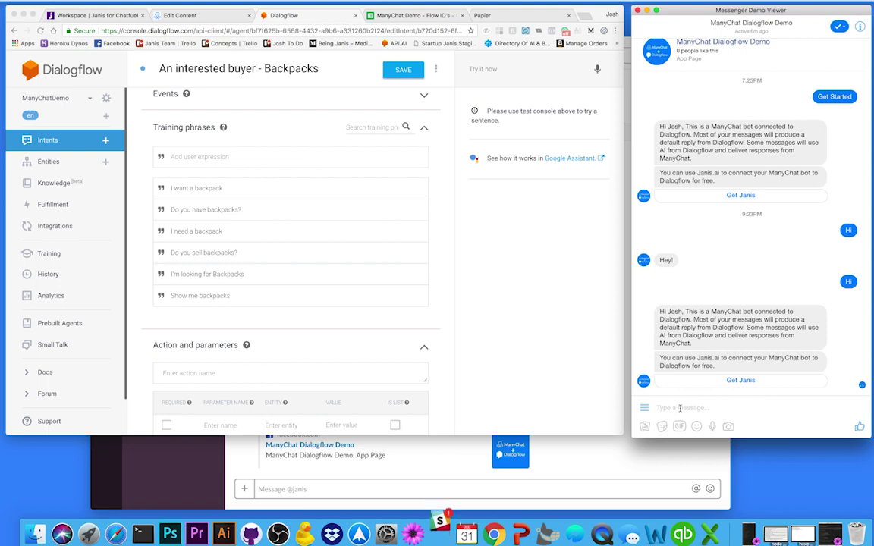
{"action": "type", "text": "I want a"}
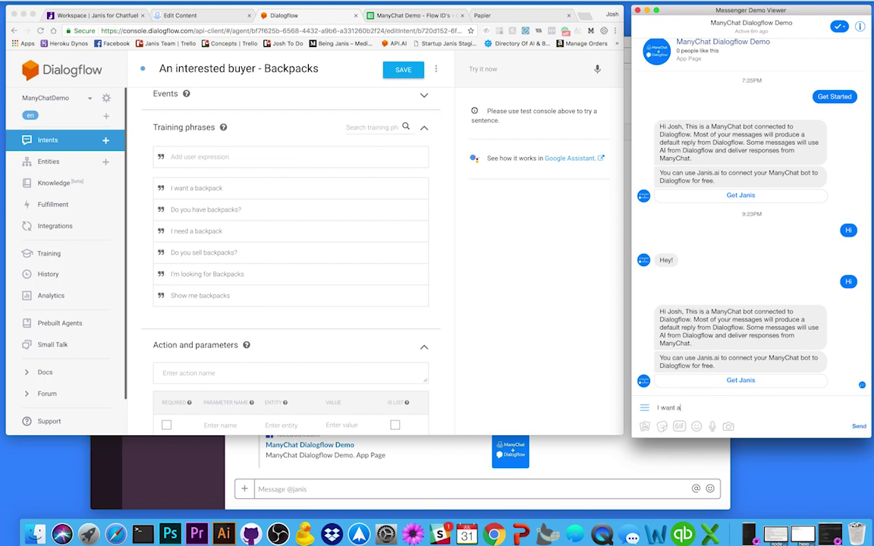
{"action": "type", "text": " backpack"}
{"action": "key", "text": "Return"}
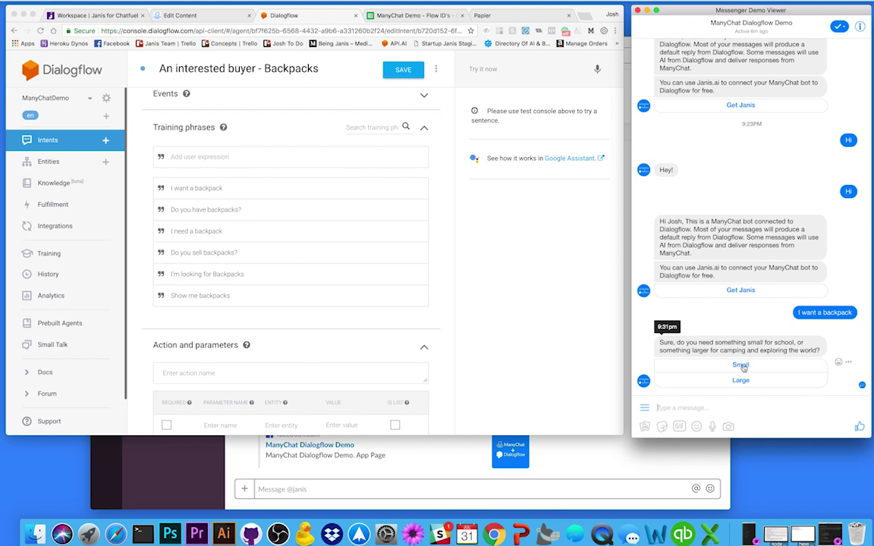
Review the list of flows in ManyChat and the custom payload of the Backpacks intent in Dialogflow
{"action": "left_click", "coordinate": [199, 17]}
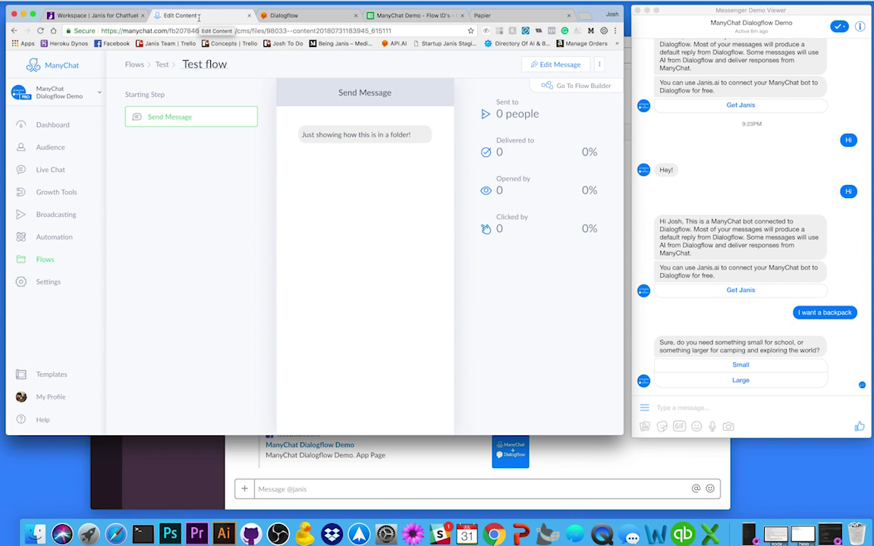
{"action": "left_click", "coordinate": [125, 62]}
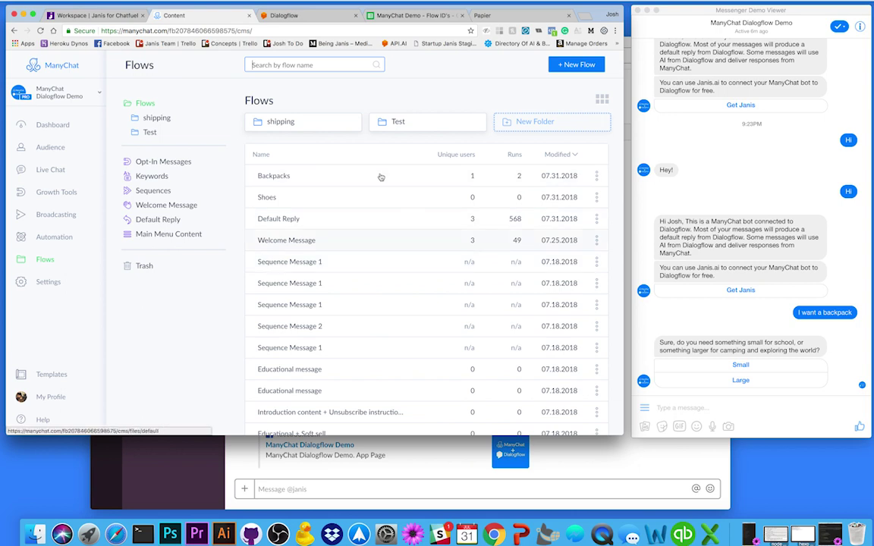
{"action": "left_click", "coordinate": [302, 16]}
{"action": "scroll", "coordinate": [294, 324], "scroll_direction": "down", "scroll_amount": 7}
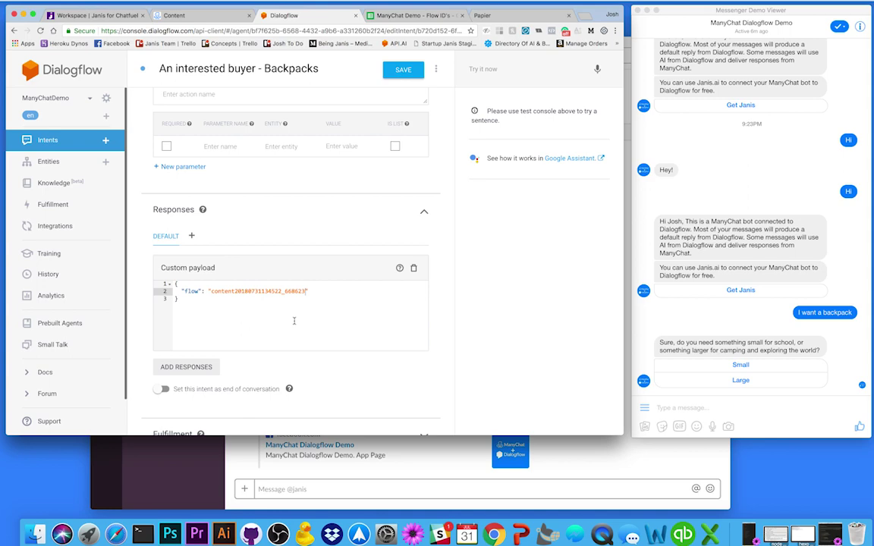
Switch to Slack, send "Train" to Janis and open the #ai-manychatdemo training channel from its reply
{"action": "left_click", "coordinate": [337, 490]}
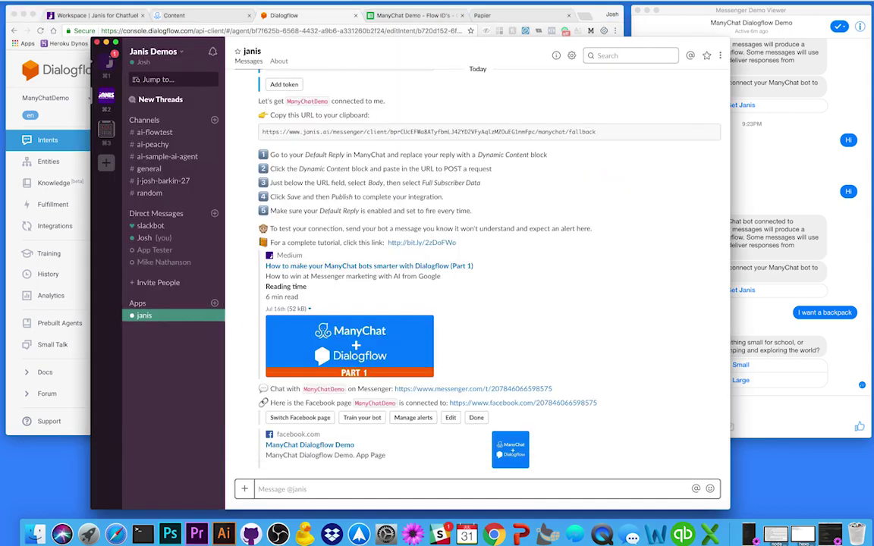
{"action": "type", "text": "Train"}
{"action": "key", "text": "Return"}
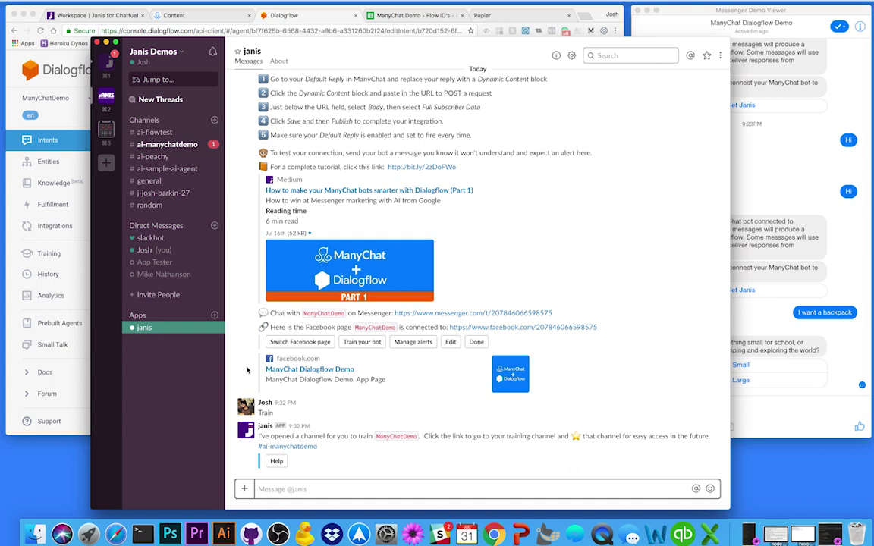
{"action": "left_click", "coordinate": [299, 445]}
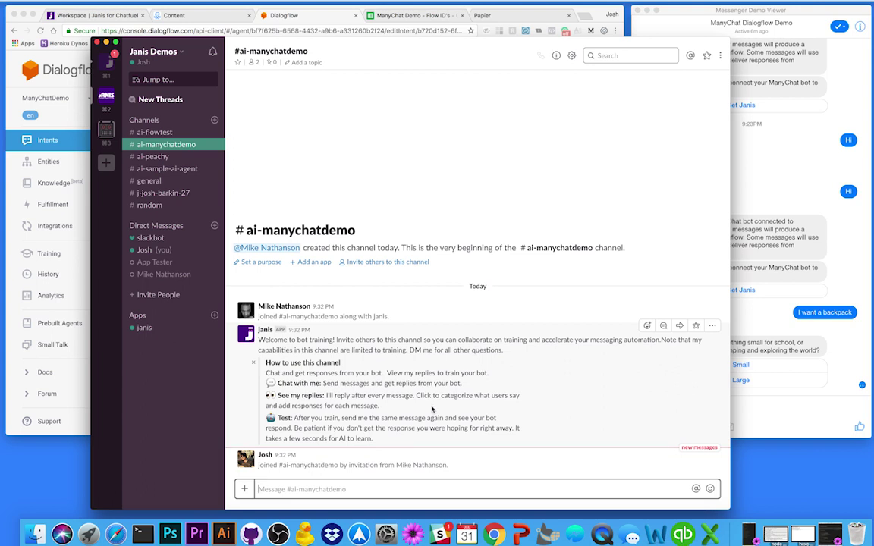
Send "Any message" to the bot in the #ai-manychatdemo channel
{"action": "left_click", "coordinate": [332, 491]}
{"action": "type", "text": "Any m"}
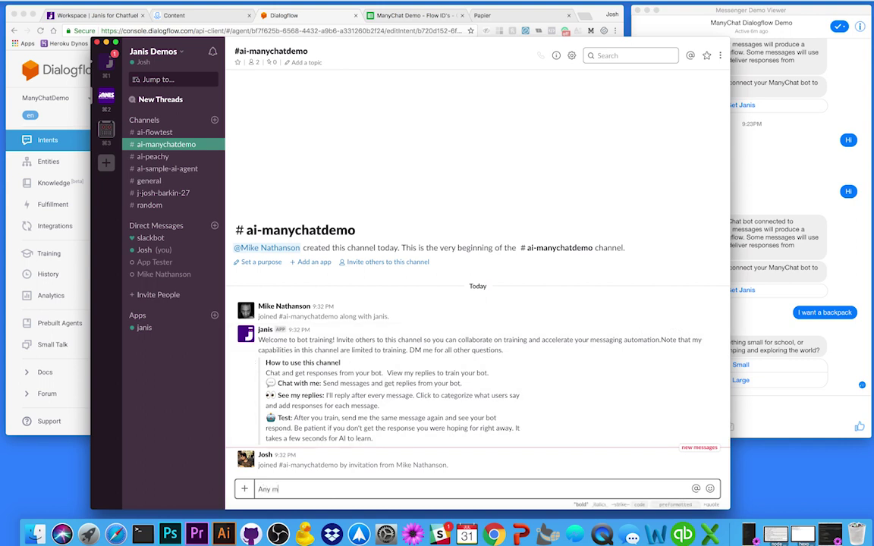
{"action": "type", "text": "essage"}
{"action": "key", "text": "Return"}
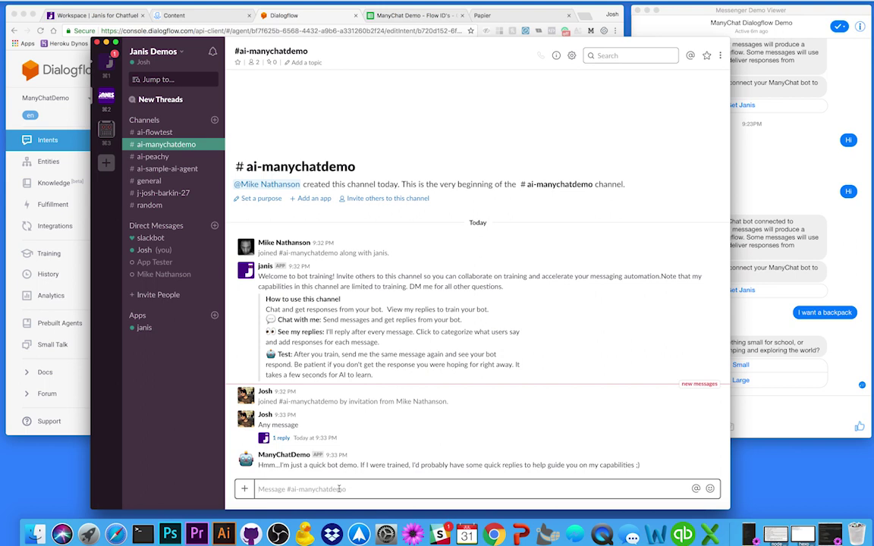
Mention a teammate in the #ai-manychatdemo channel with the message "Can you help"
{"action": "type", "text": "@m"}
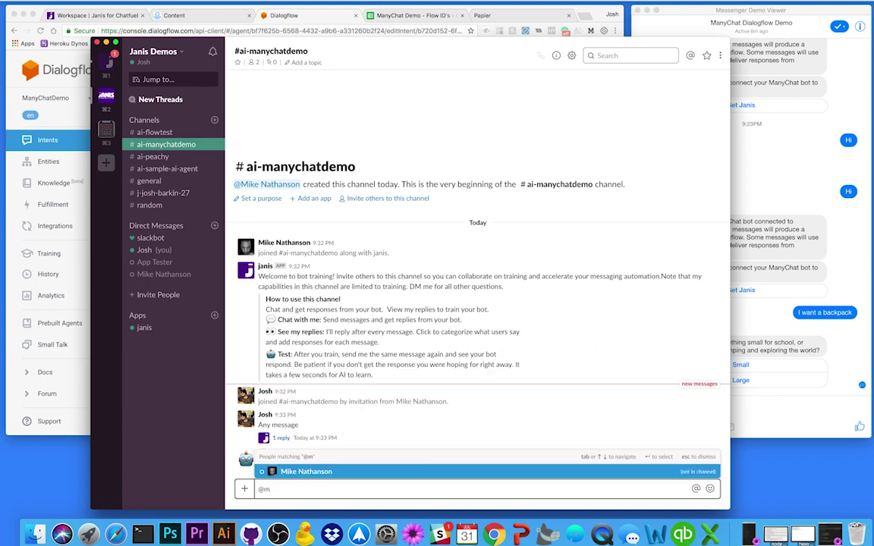
{"action": "key", "text": "Return"}
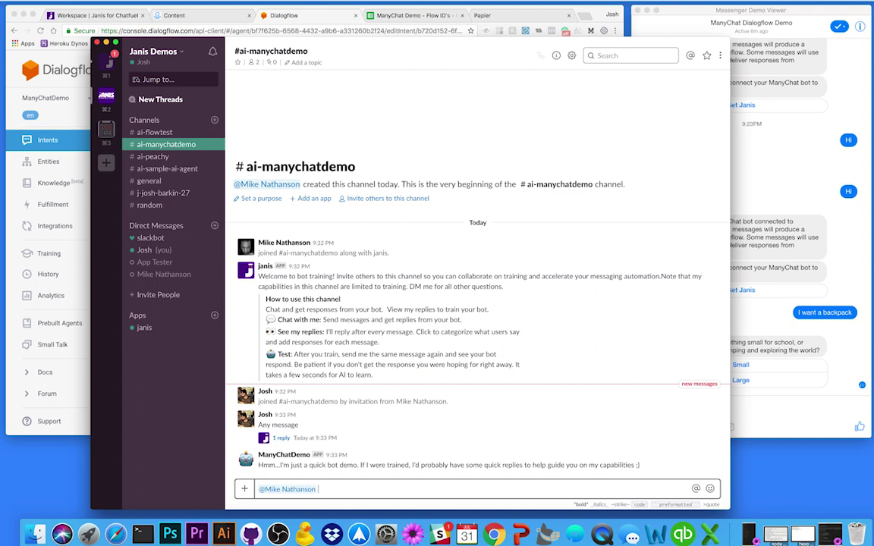
{"action": "type", "text": "Can you help"}
{"action": "key", "text": "Return"}
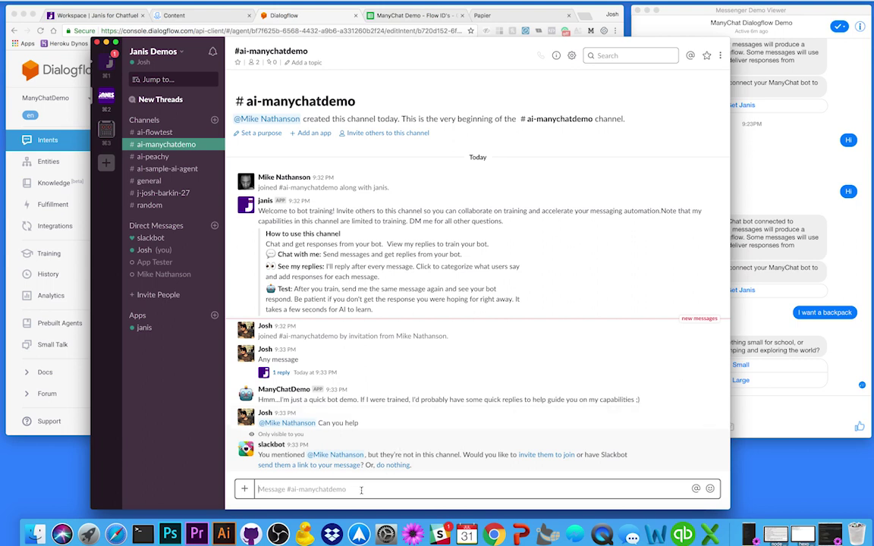
Send the test phrase "I need some shoes" in the #ai-manychatdemo channel
{"action": "type", "text": "I need some "}
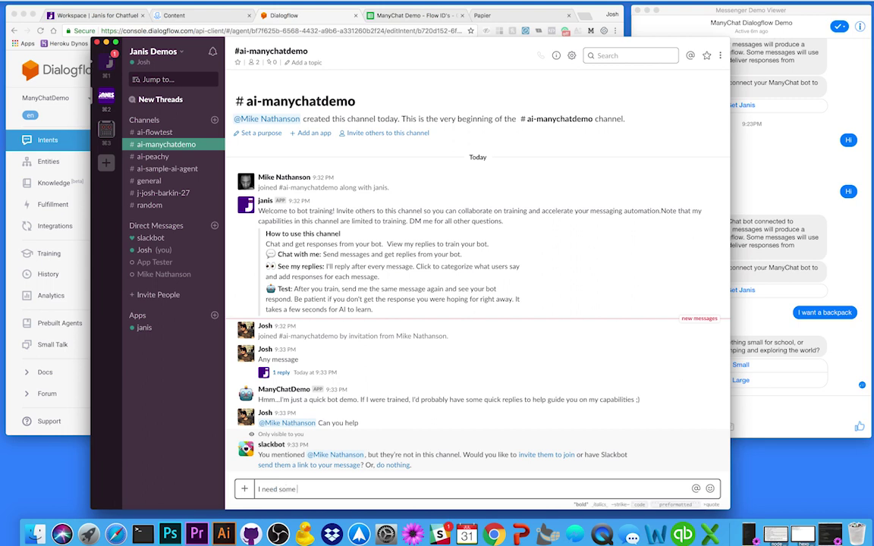
{"action": "type", "text": "shoes"}
{"action": "key", "text": "Return"}
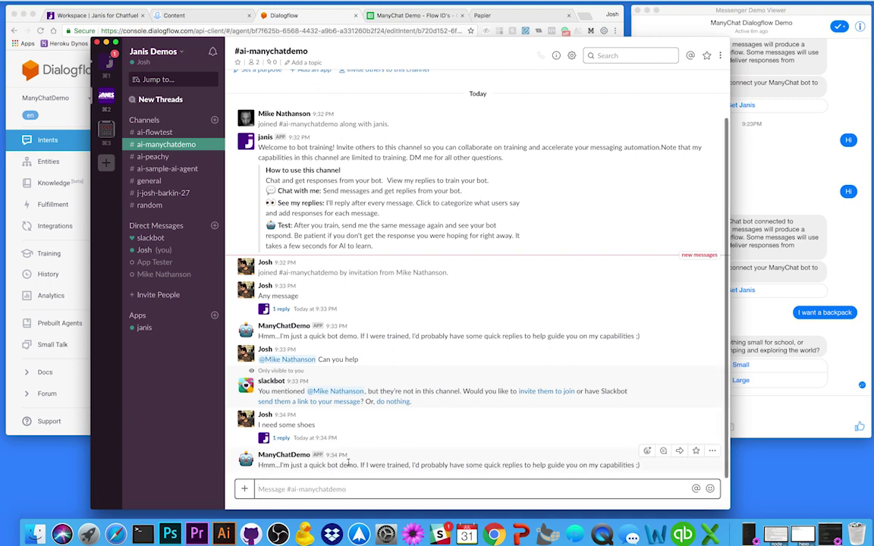
In the reply thread of "I need some shoes", change the matched intent to a new intent named "Shoe Buyer"
{"action": "left_click", "coordinate": [280, 438]}
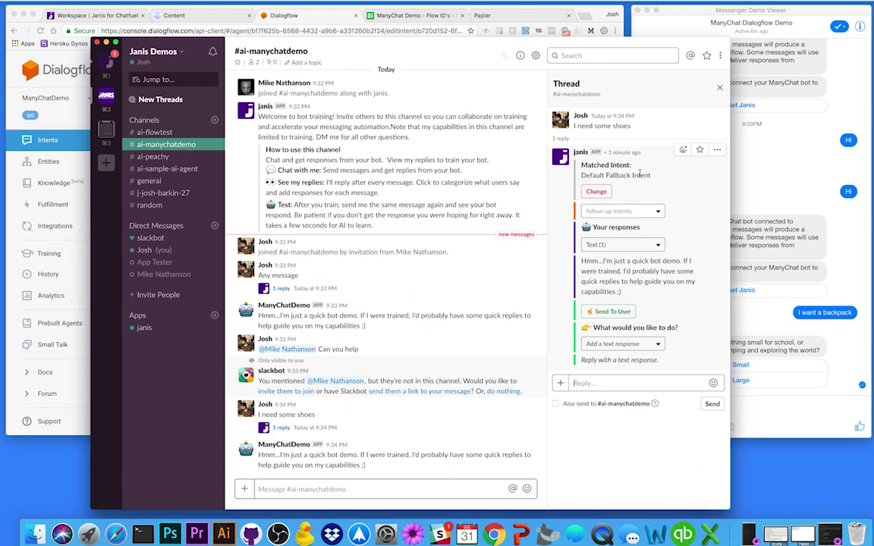
{"action": "left_click", "coordinate": [596, 194]}
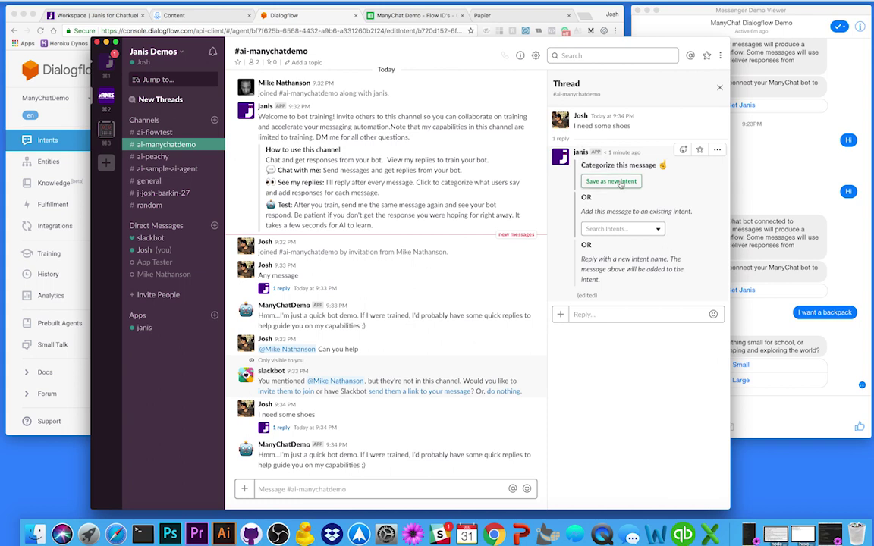
{"action": "left_click", "coordinate": [620, 182]}
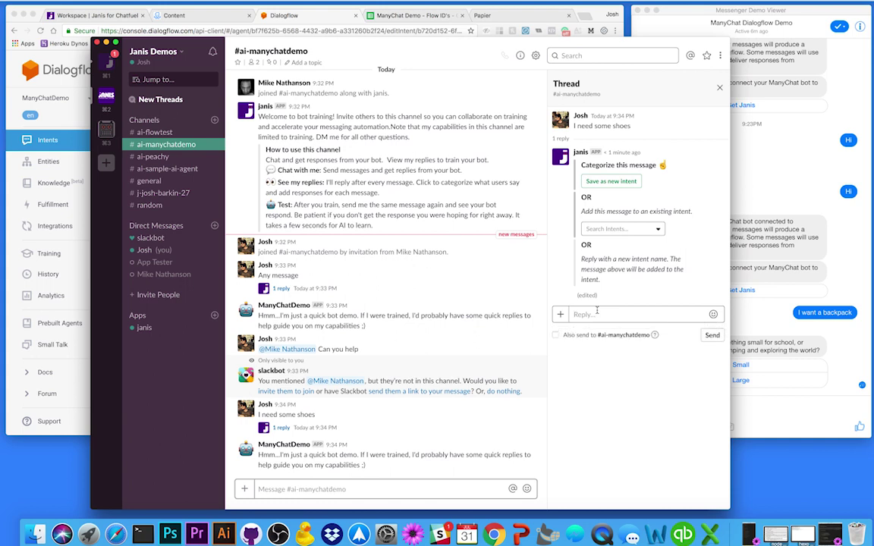
{"action": "type", "text": "Shoe Buyer"}
{"action": "key", "text": "Return"}
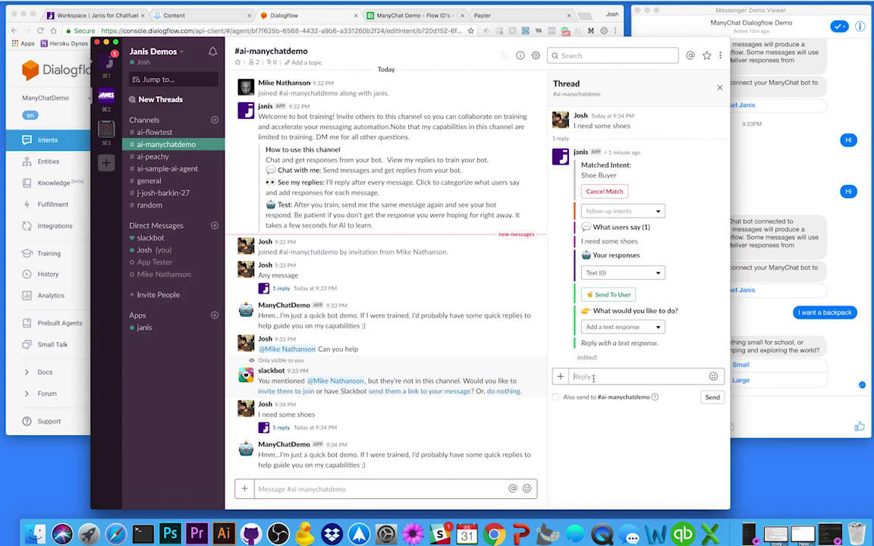
Add the user phrases "I want shoes" and "Do you have shoes" to the Shoe Buyer intent in the reply thread
{"action": "left_click", "coordinate": [660, 330]}
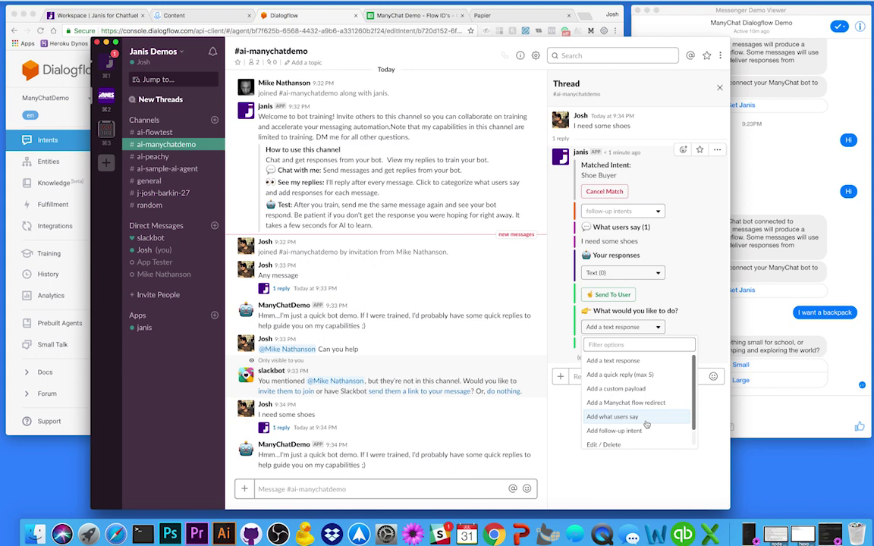
{"action": "left_click", "coordinate": [612, 417]}
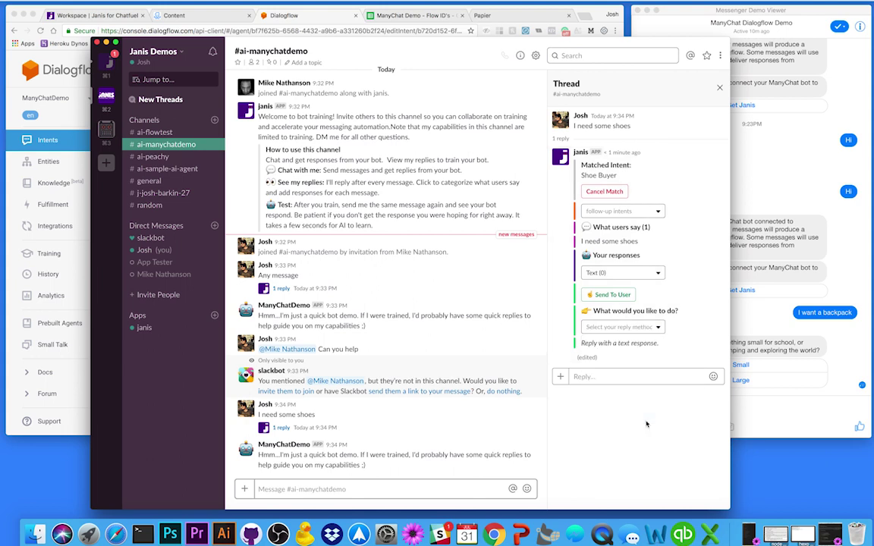
{"action": "left_click", "coordinate": [609, 377]}
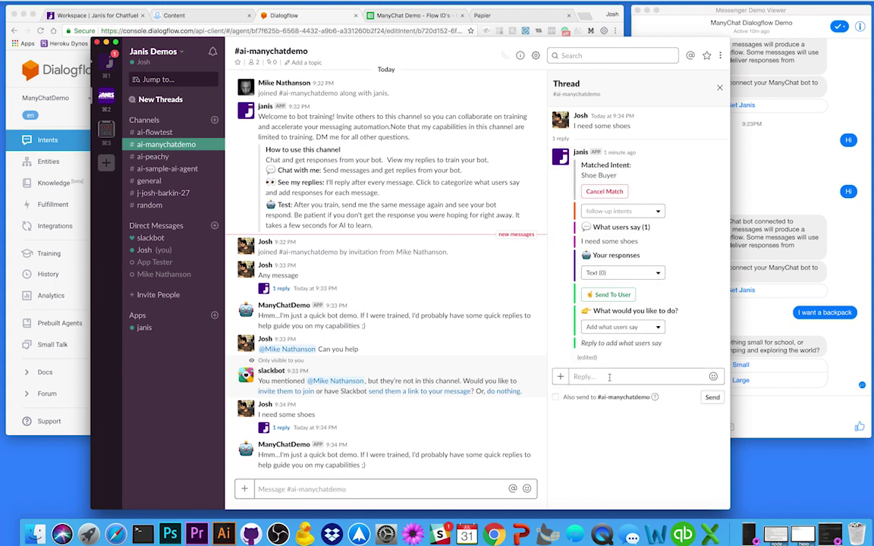
{"action": "type", "text": "I want shoes"}
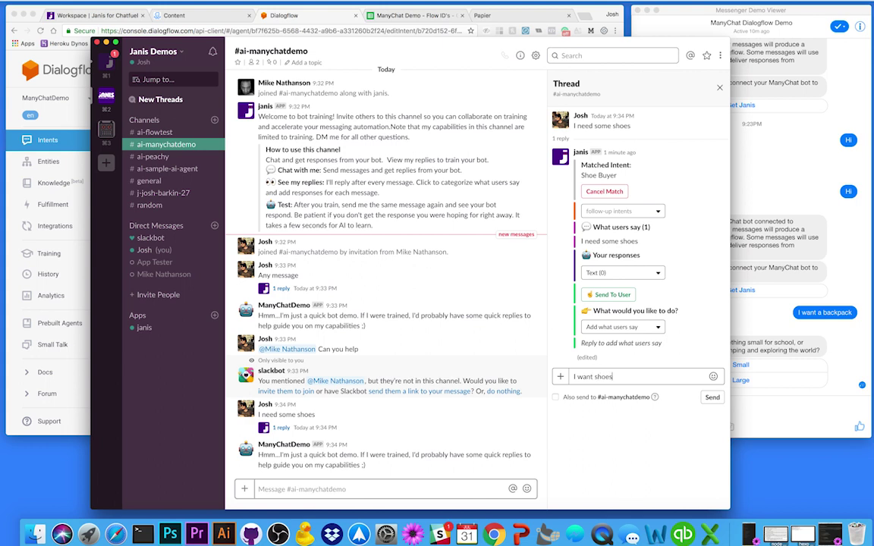
{"action": "key", "text": "Return"}
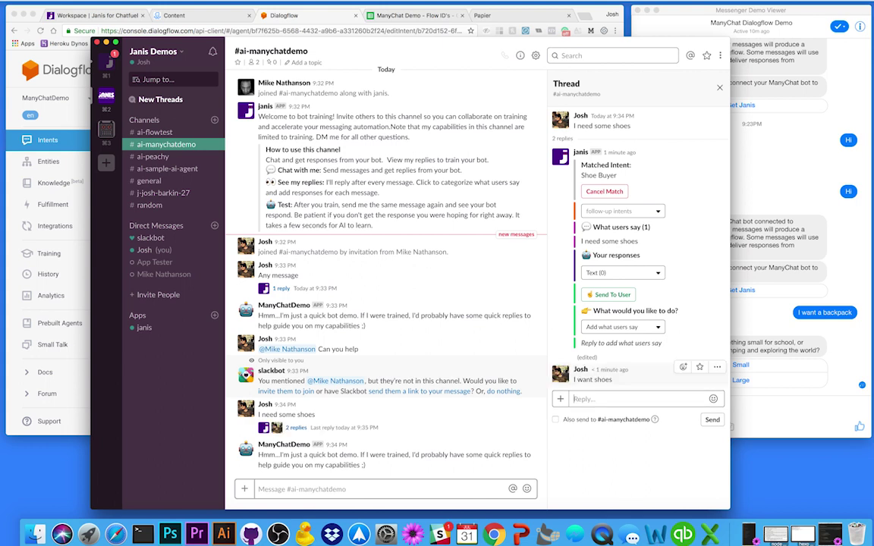
{"action": "type", "text": "D"}
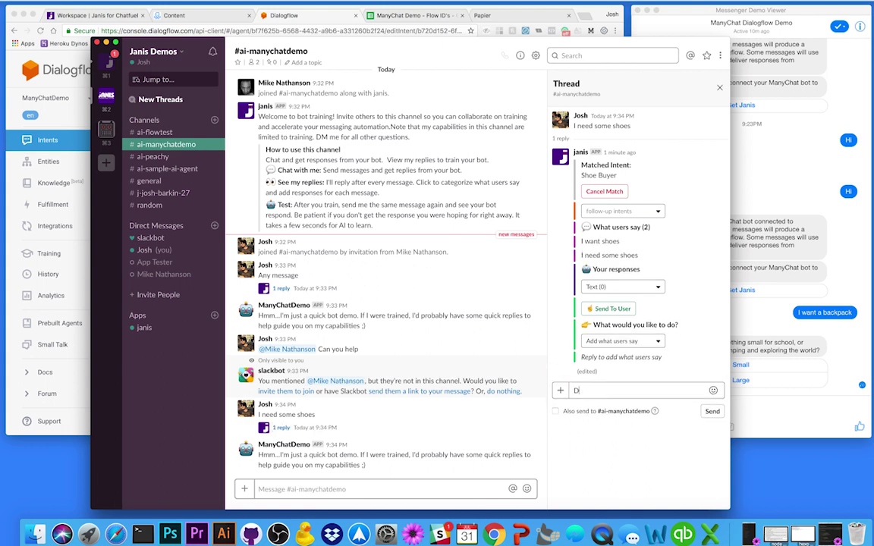
{"action": "type", "text": "o you have shoes"}
{"action": "key", "text": "Return"}
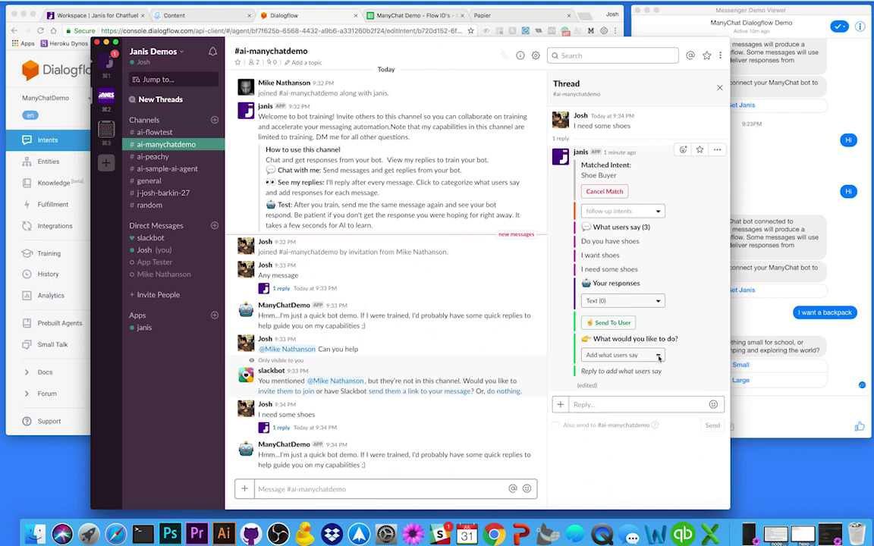
{"action": "left_click", "coordinate": [654, 356]}
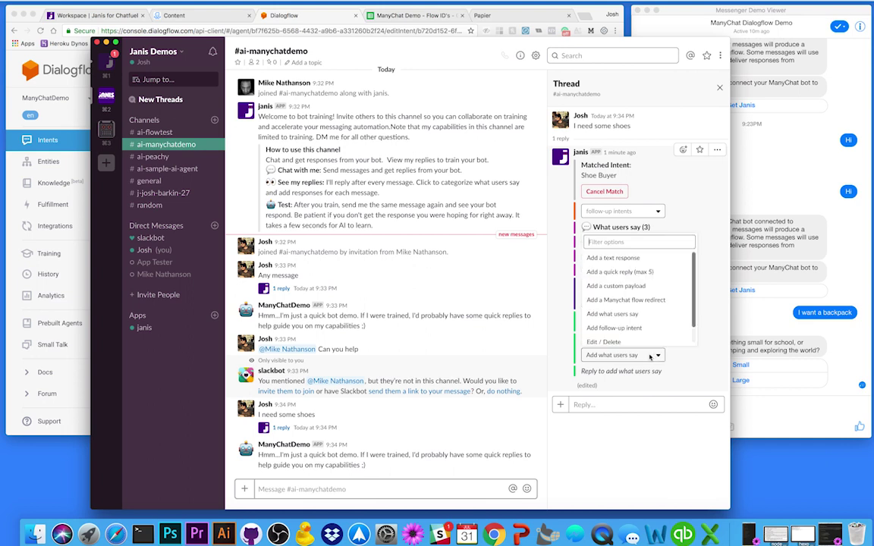
{"action": "left_click", "coordinate": [661, 300]}
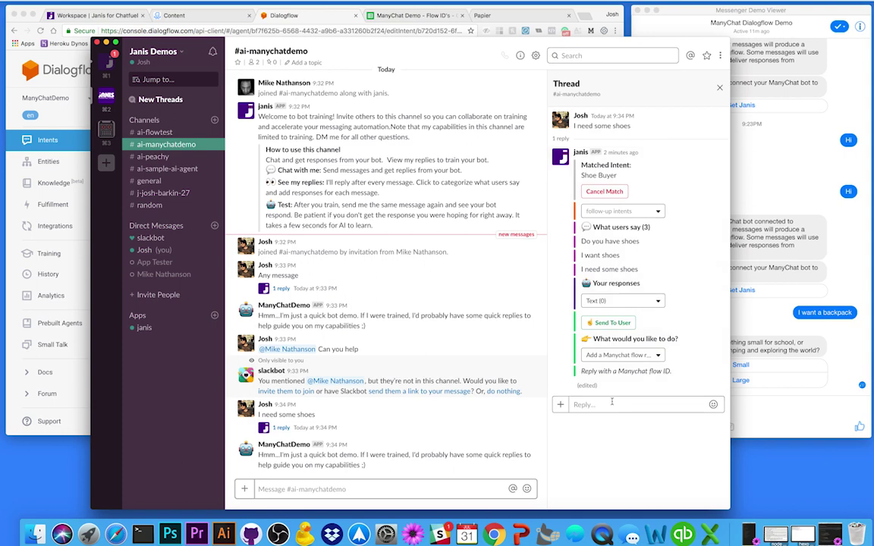
{"action": "left_click", "coordinate": [416, 17]}
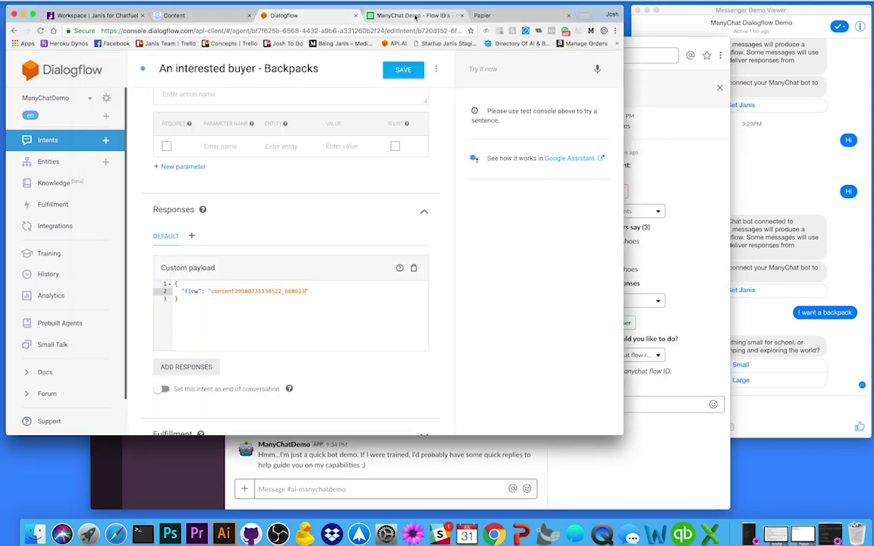
{"action": "left_click", "coordinate": [416, 17]}
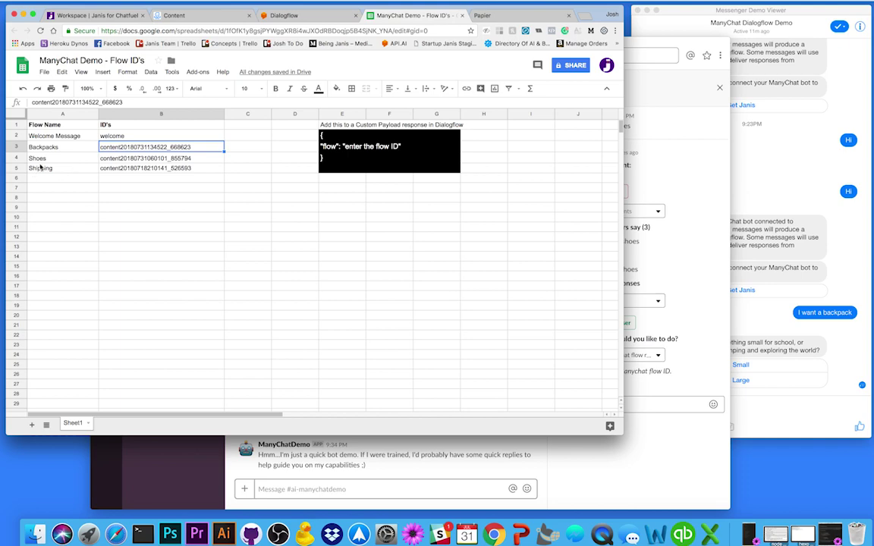
{"action": "left_click", "coordinate": [122, 159]}
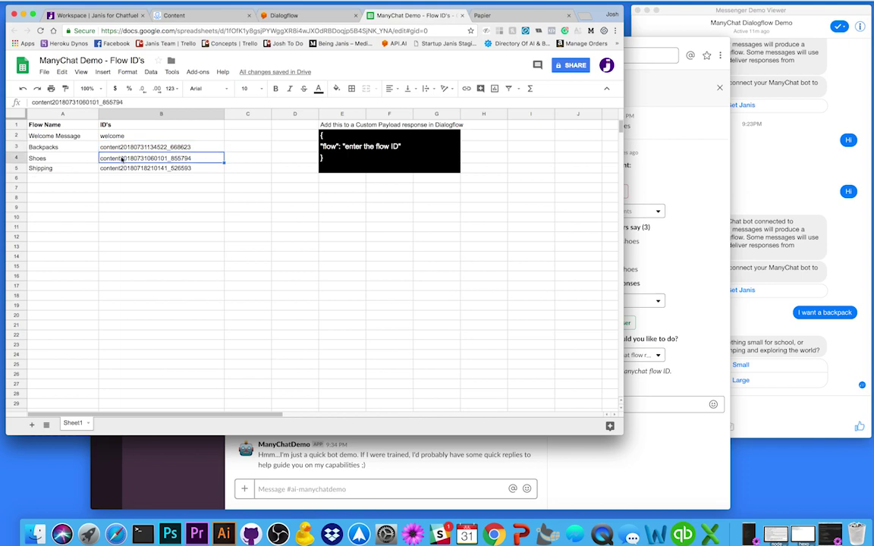
{"action": "left_click", "coordinate": [696, 380]}
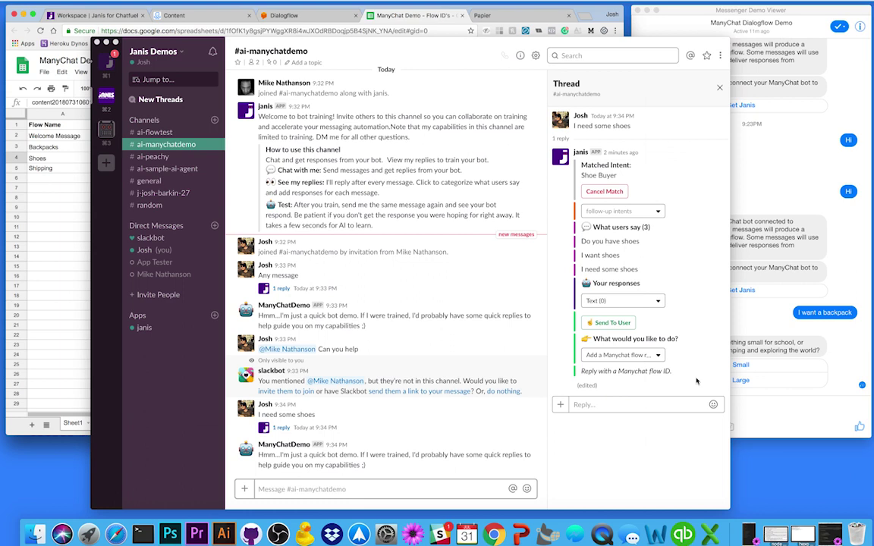
{"action": "left_click", "coordinate": [601, 405]}
{"action": "key", "text": "super+v"}
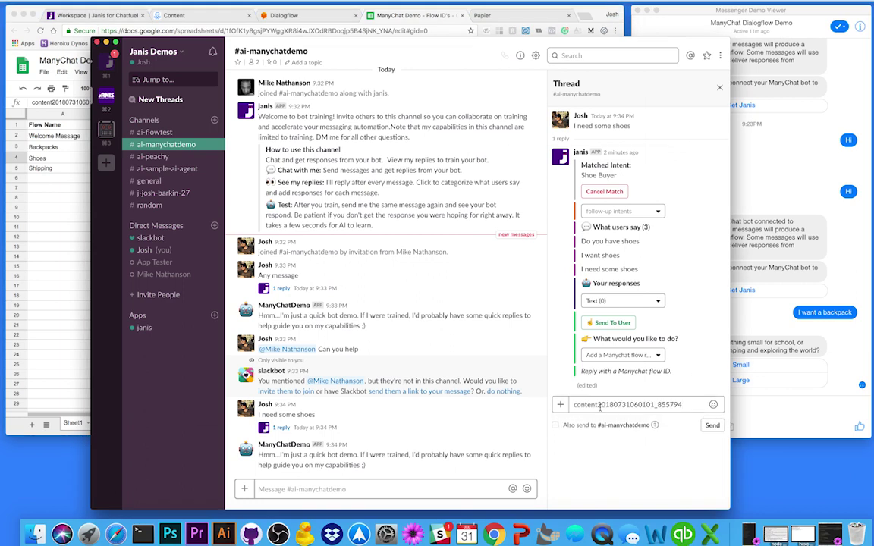
{"action": "key", "text": "Return"}
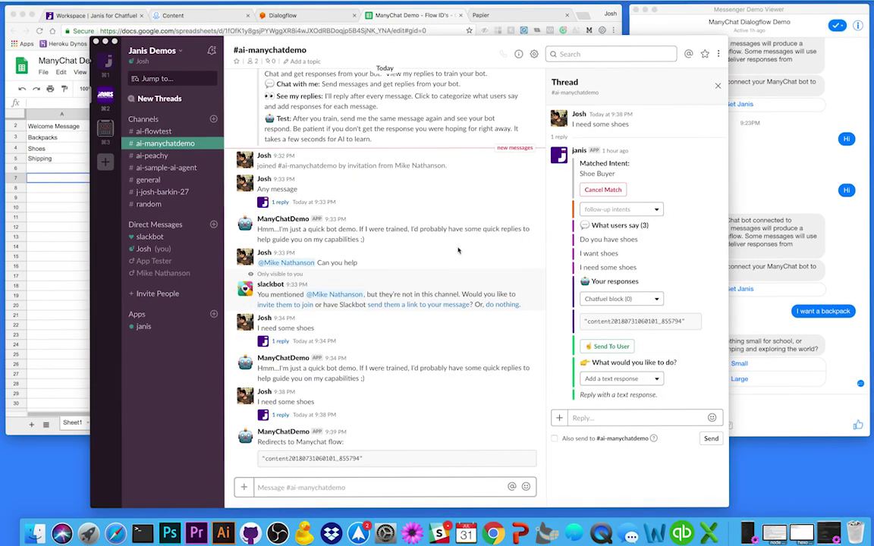
Switch to Dialogflow and return to the intents list, leaving the "An interested buyer - Backpacks" intent without saving
{"action": "left_click", "coordinate": [314, 16]}
{"action": "left_click", "coordinate": [314, 16]}
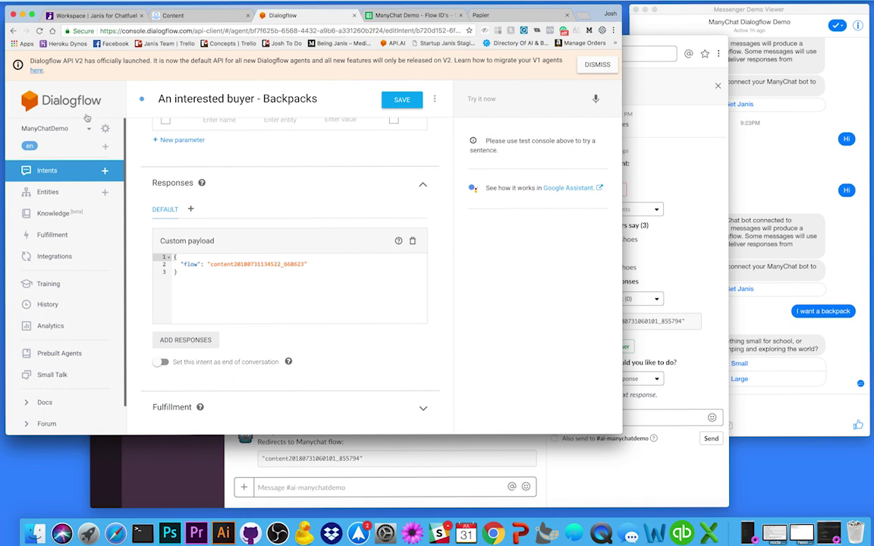
{"action": "left_click", "coordinate": [47, 171]}
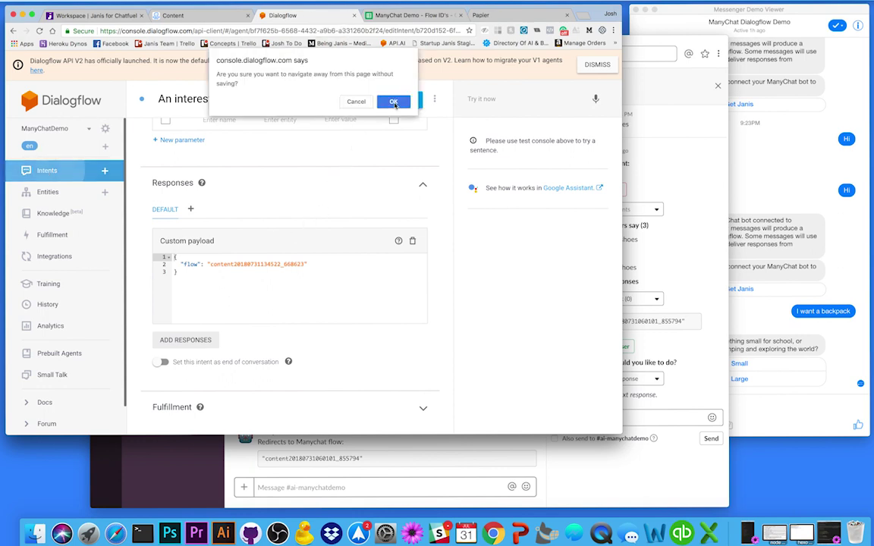
{"action": "left_click", "coordinate": [391, 101]}
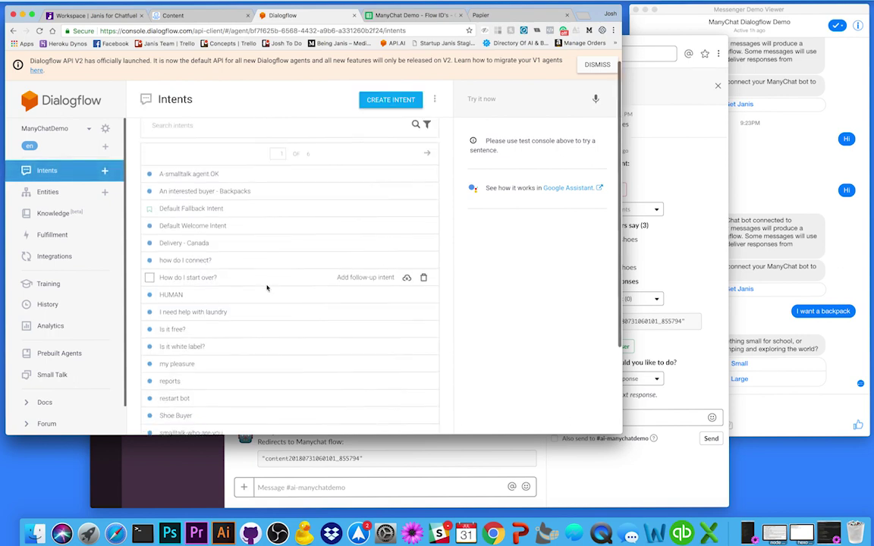
Search the intents for "Shoe buyer", open the Shoe Buyer intent and examine its training phrases and custom payload response
{"action": "left_click", "coordinate": [172, 142]}
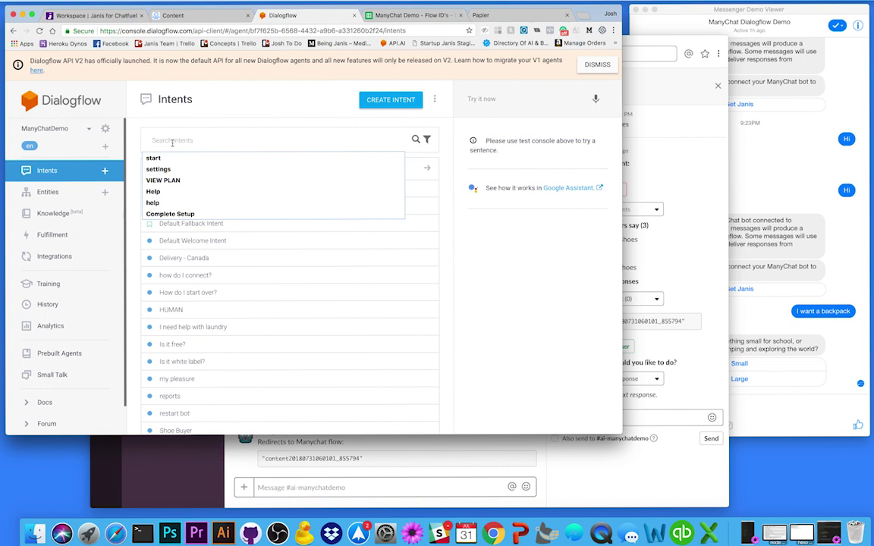
{"action": "key", "text": "Escape"}
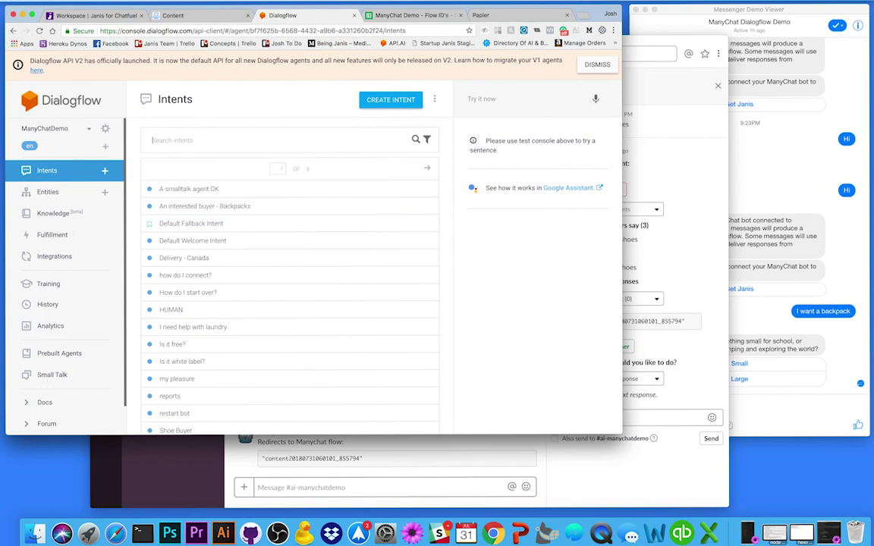
{"action": "type", "text": "Shoe buyer"}
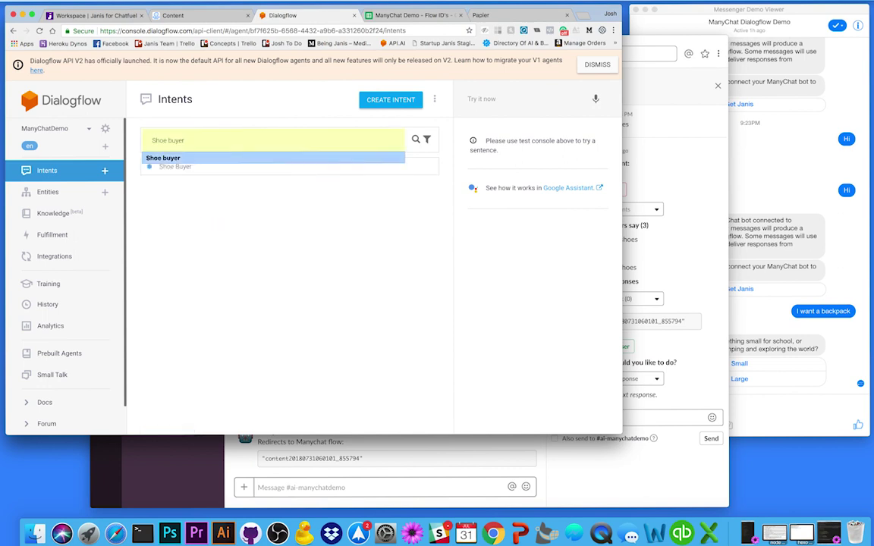
{"action": "left_click", "coordinate": [170, 158]}
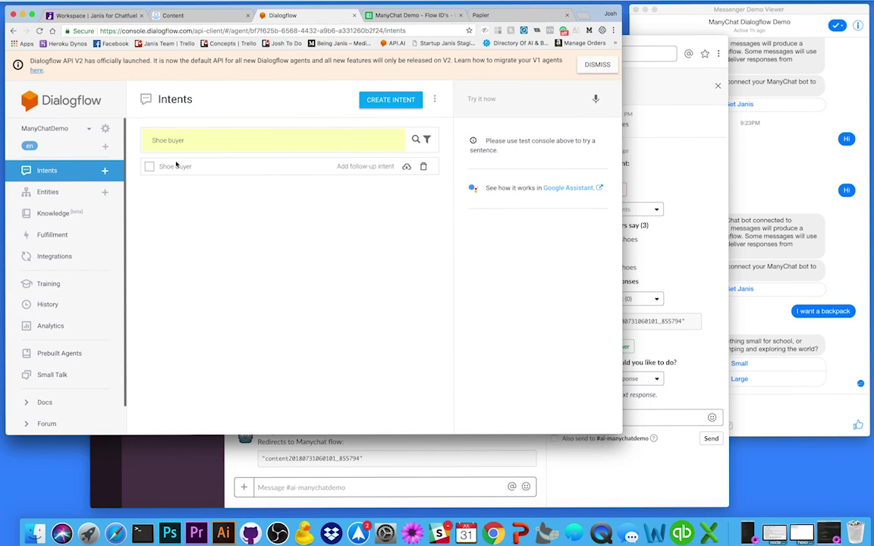
{"action": "left_click", "coordinate": [182, 167]}
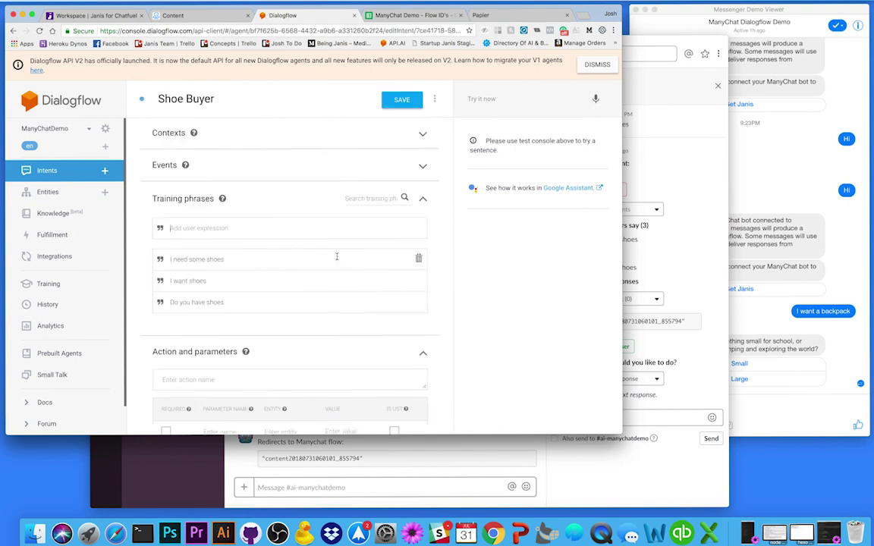
{"action": "scroll", "coordinate": [337, 256], "scroll_direction": "down", "scroll_amount": 3}
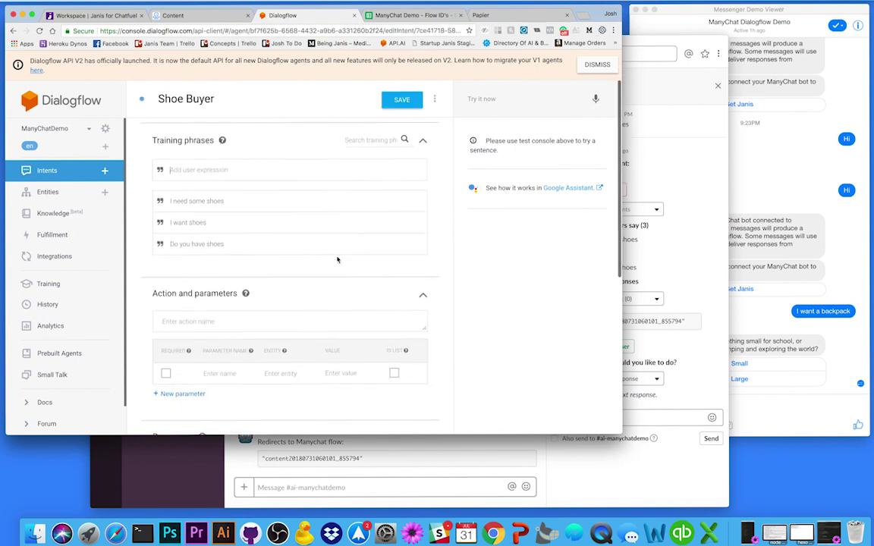
{"action": "scroll", "coordinate": [336, 254], "scroll_direction": "down", "scroll_amount": 10}
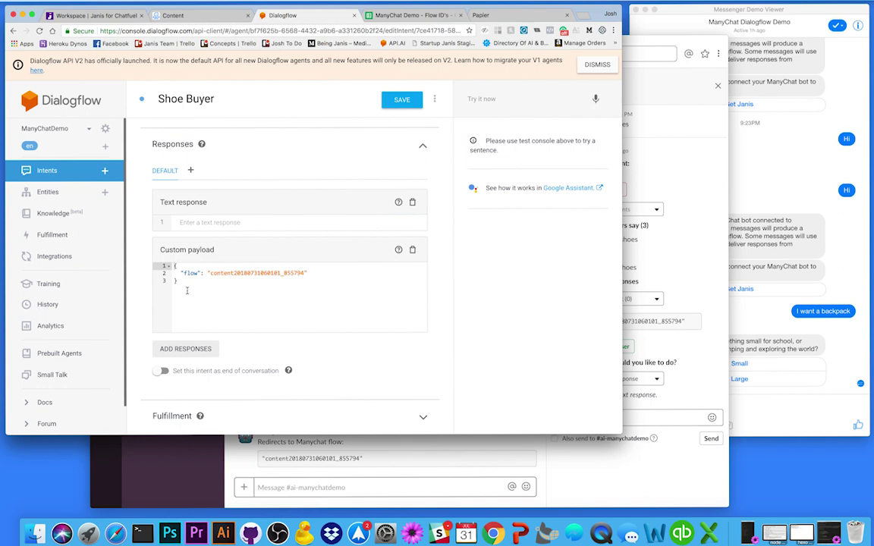
{"action": "scroll", "coordinate": [250, 270], "scroll_direction": "up", "scroll_amount": 8}
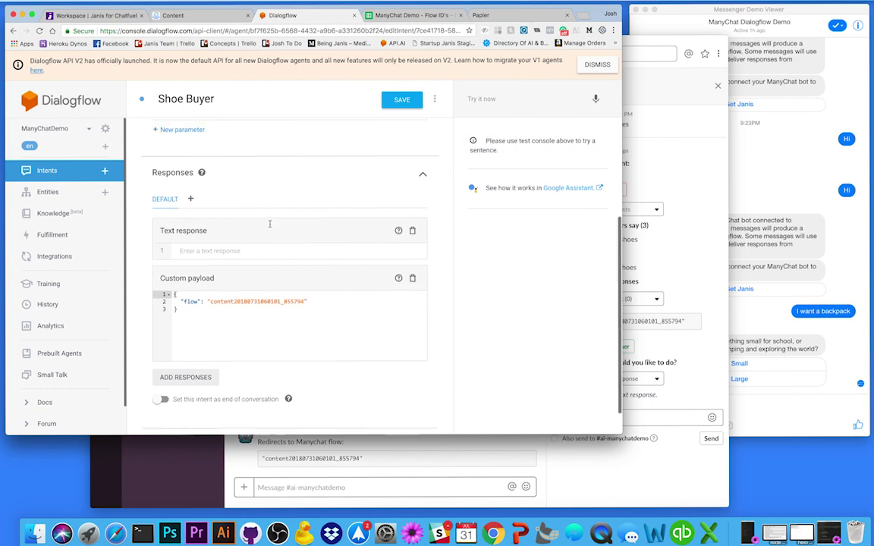